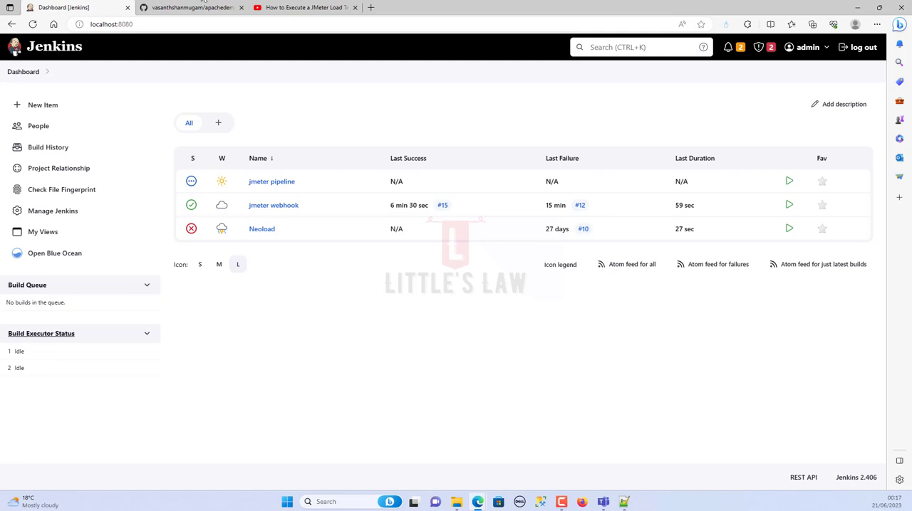
# - Review the Jenkins and GitHub account prerequisites in the Notepad++ notes, checking them against the Jenkins dashboard
pyautogui.click(624, 501)
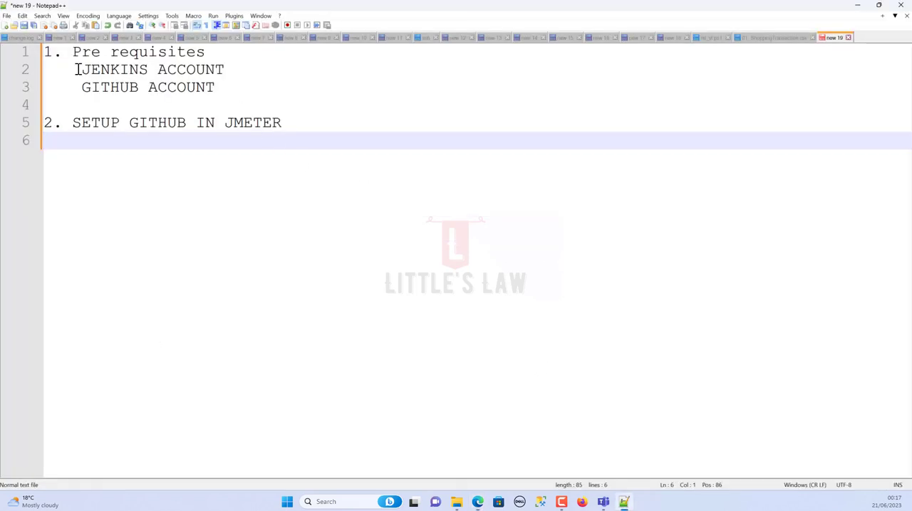
pyautogui.moveTo(78, 69); pyautogui.dragTo(234, 71)
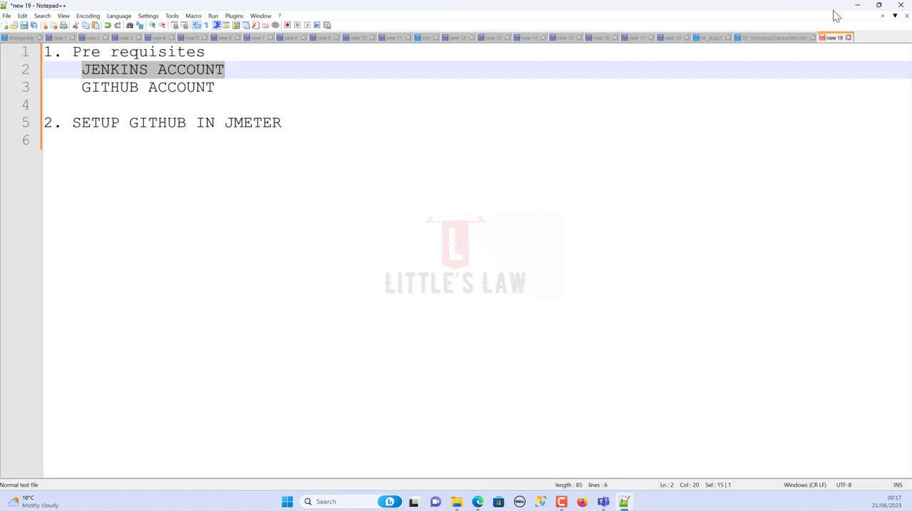
pyautogui.click(857, 6)
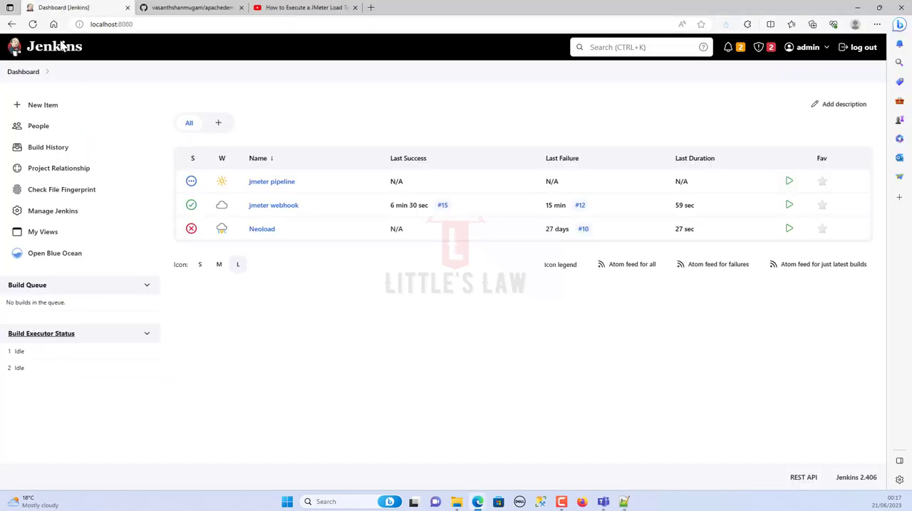
pyautogui.click(624, 501)
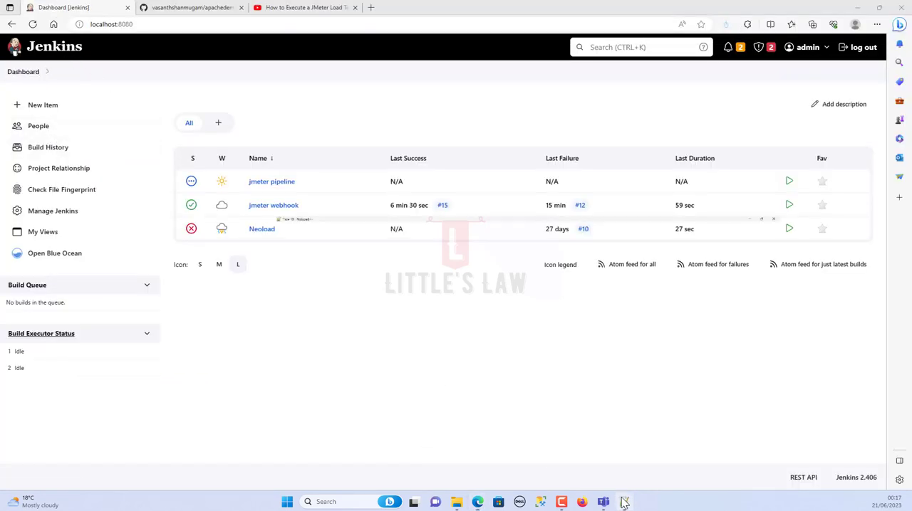
pyautogui.moveTo(81, 88); pyautogui.dragTo(215, 90)
pyautogui.hotkey('ctrl', 'End')
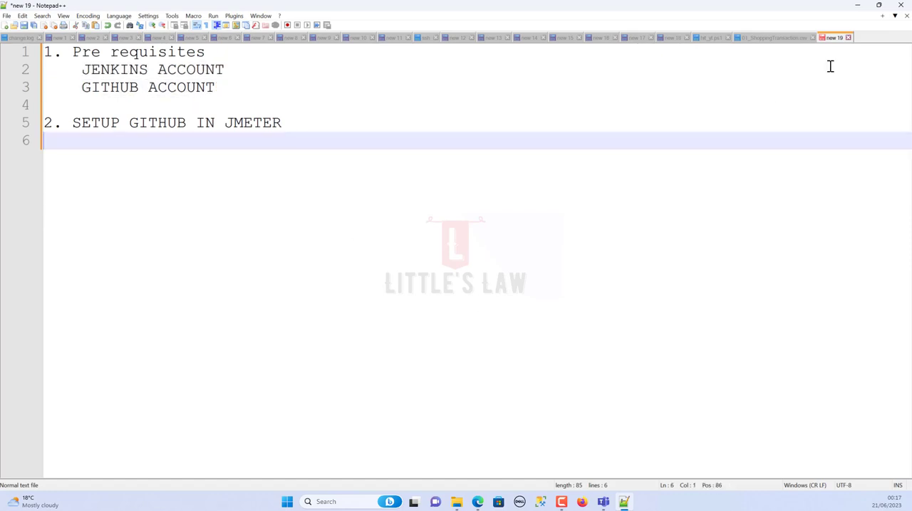
pyautogui.click(878, 5)
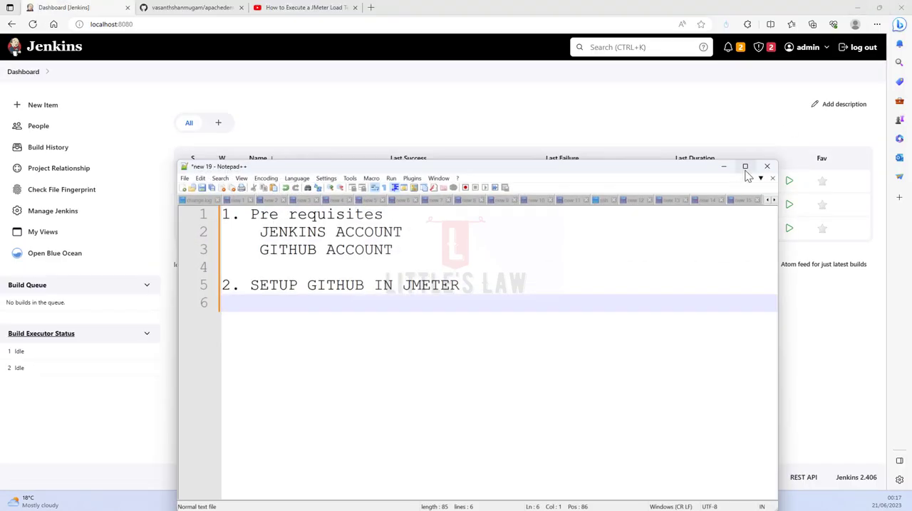
pyautogui.click(741, 166)
pyautogui.click(856, 8)
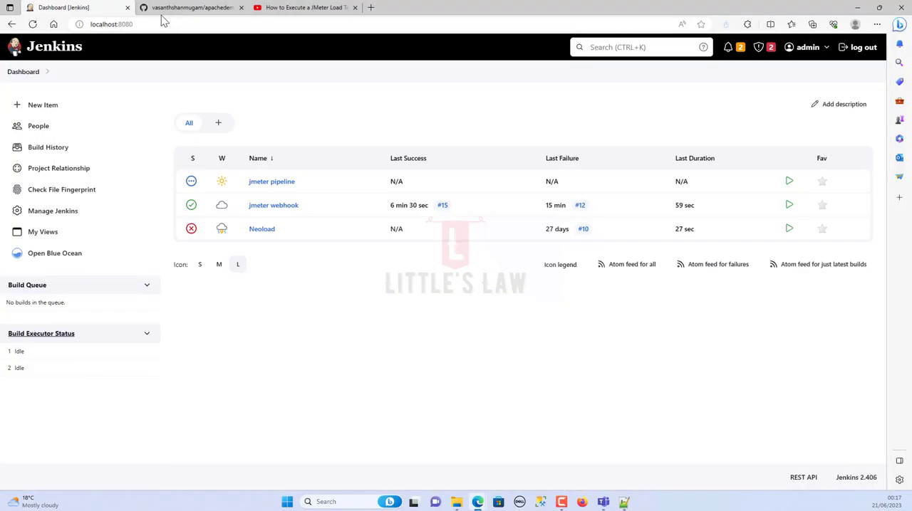
# - Examine SummaryReport.jmx in the file list of the apachedemo_01 GitHub repository, and return to the Jenkins dashboard
pyautogui.click(183, 9)
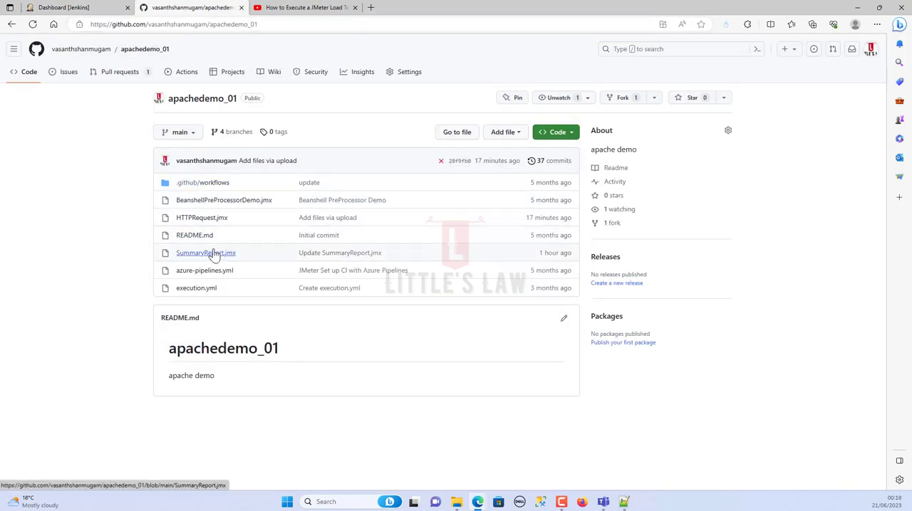
pyautogui.moveTo(246, 258); pyautogui.dragTo(177, 256)
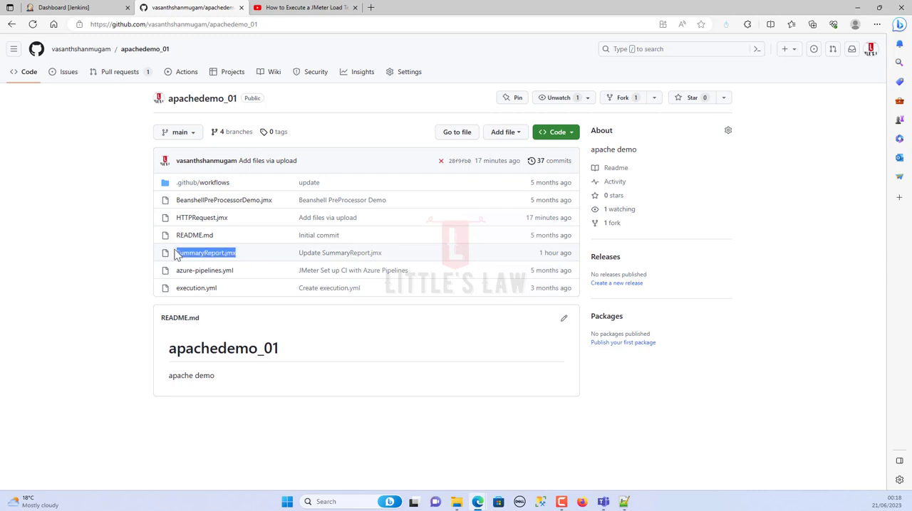
pyautogui.click(121, 264)
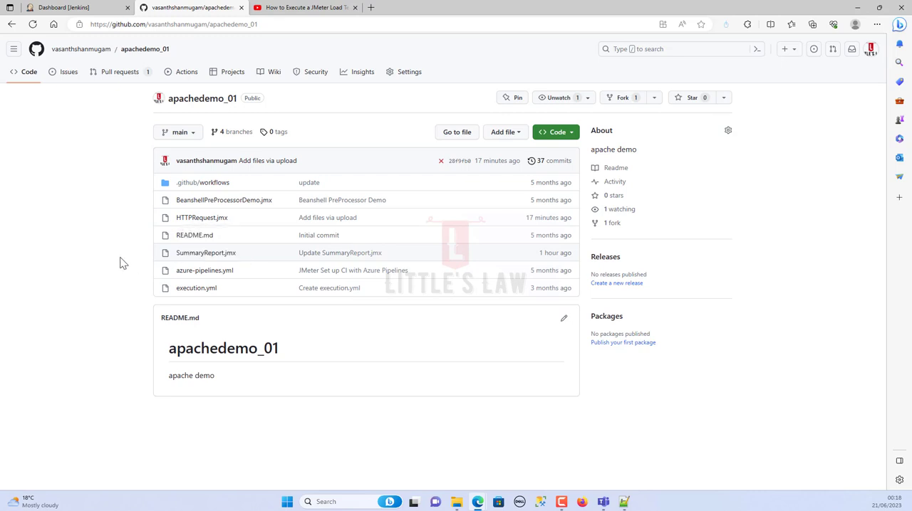
pyautogui.click(89, 9)
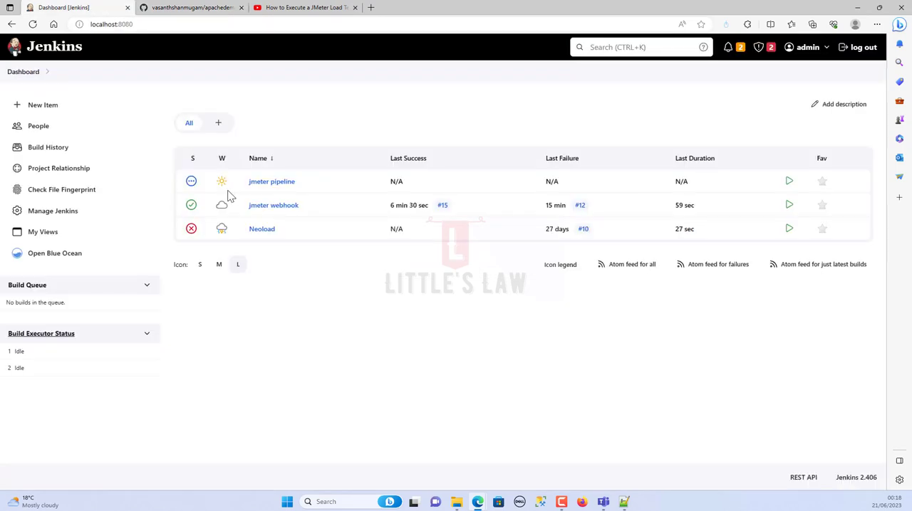
# - In the Notepad++ notes, correct heading 2 to read "SETUP GITHUB IN JENKINS", and return to the Jenkins dashboard
pyautogui.click(623, 502)
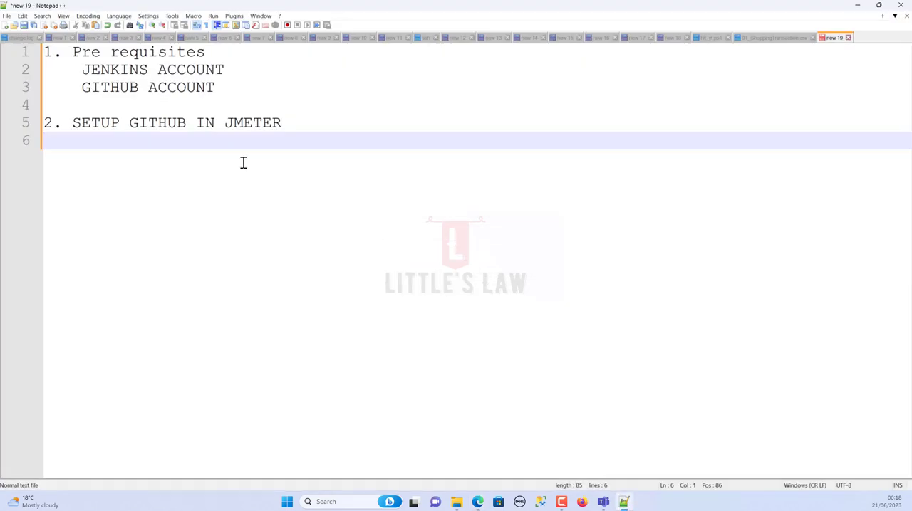
pyautogui.click(623, 502)
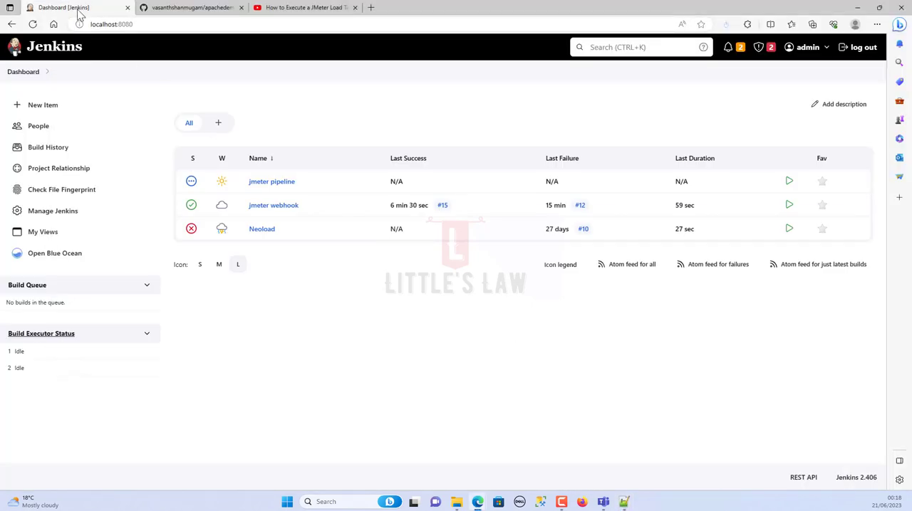
pyautogui.click(623, 502)
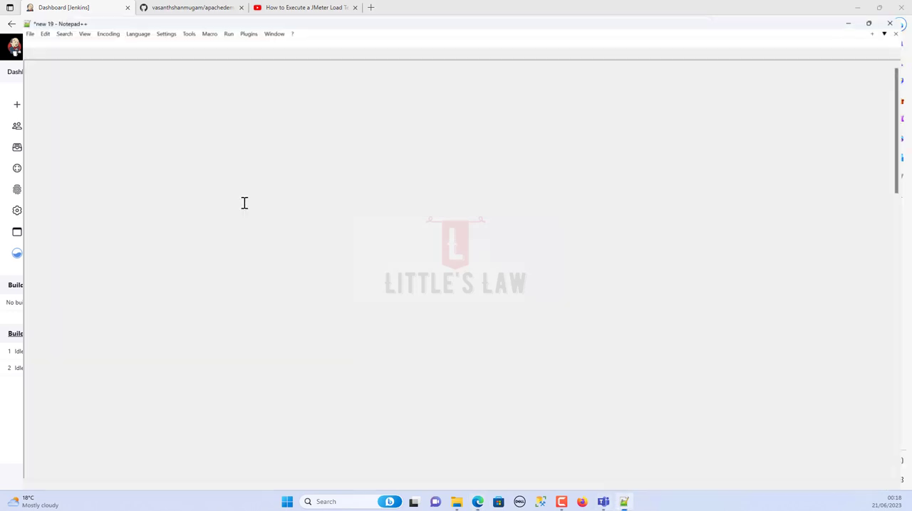
pyautogui.doubleClick(258, 125)
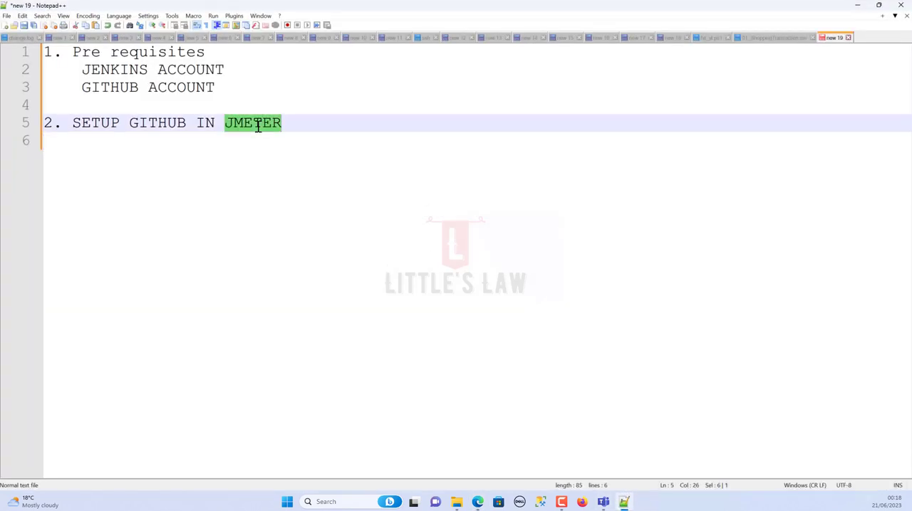
pyautogui.write('jen')
pyautogui.press('BackSpace')
pyautogui.press('BackSpace')
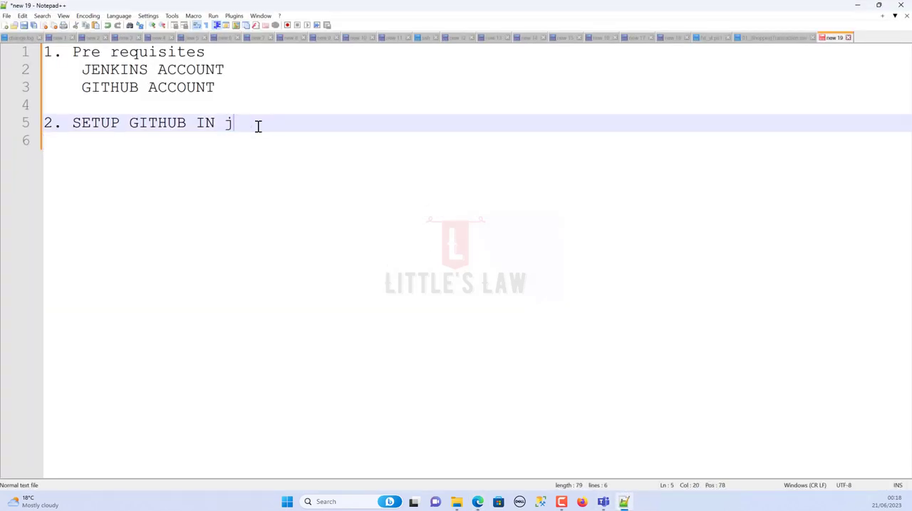
pyautogui.press('BackSpace')
pyautogui.write('JEK')
pyautogui.press('BackSpace')
pyautogui.write('N')
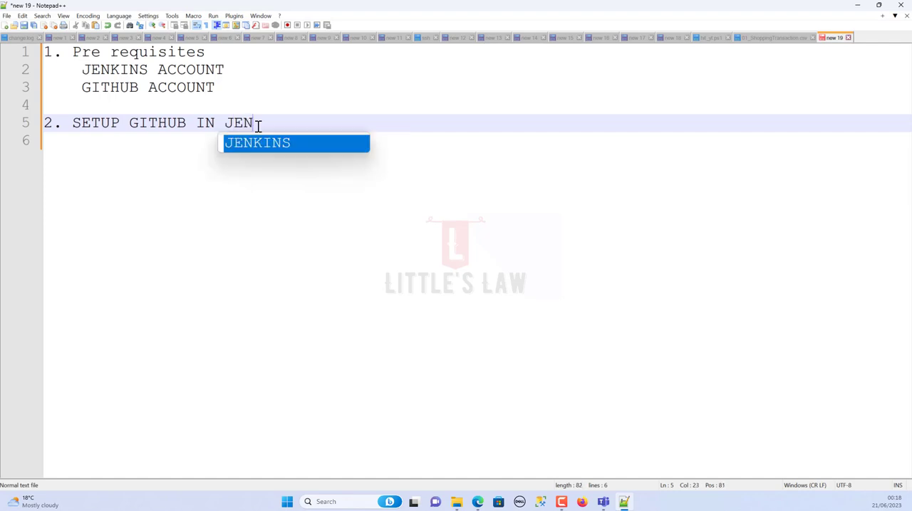
pyautogui.write('KINS')
pyautogui.hotkey('alt', 'Tab')
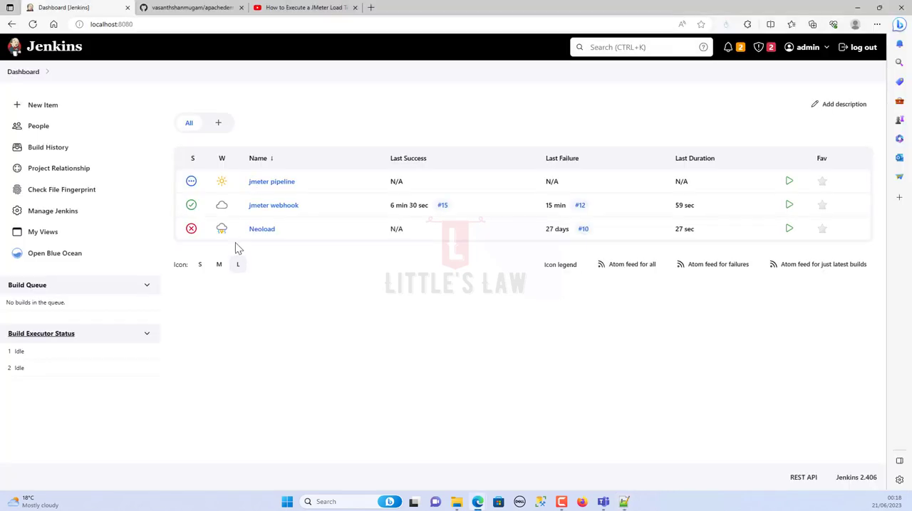
# - Create a new Jenkins Freestyle project named Jenkins_GITHUB_JMeter_Test
pyautogui.click(40, 108)
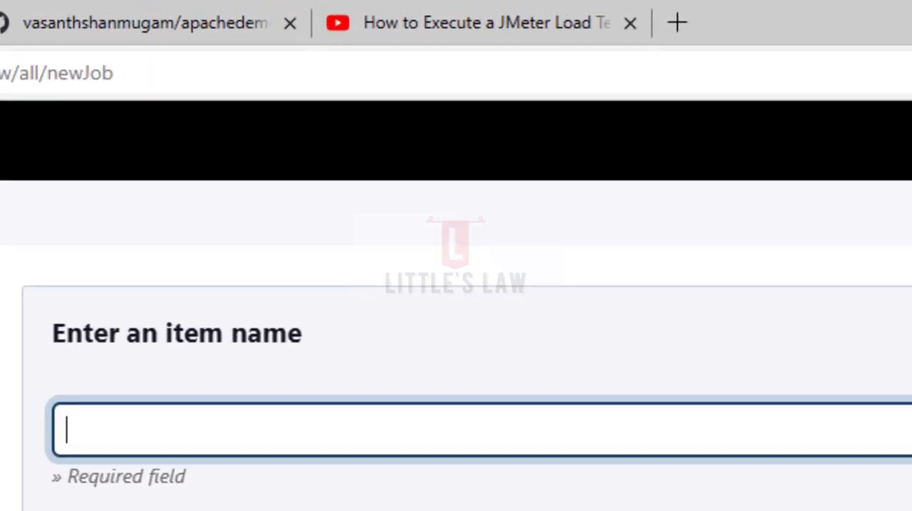
pyautogui.click(103, 428)
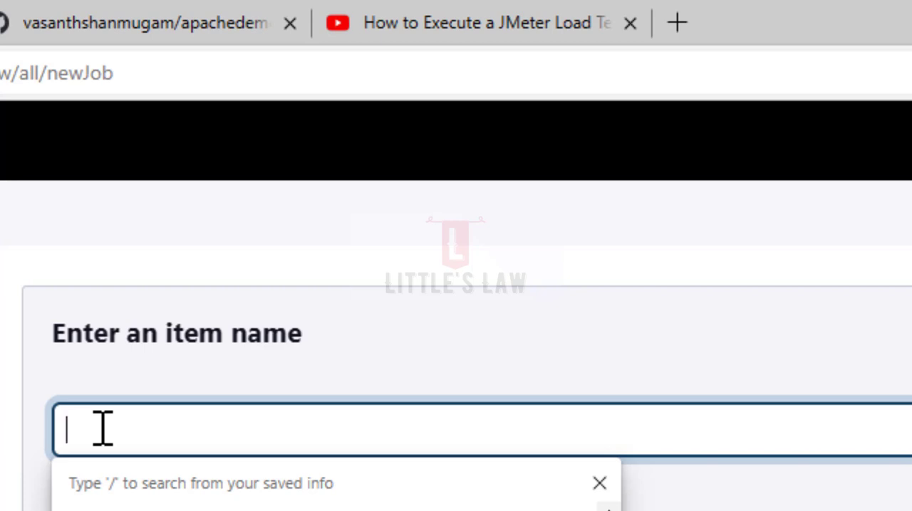
pyautogui.write('j')
pyautogui.press('BackSpace')
pyautogui.write('Jenk')
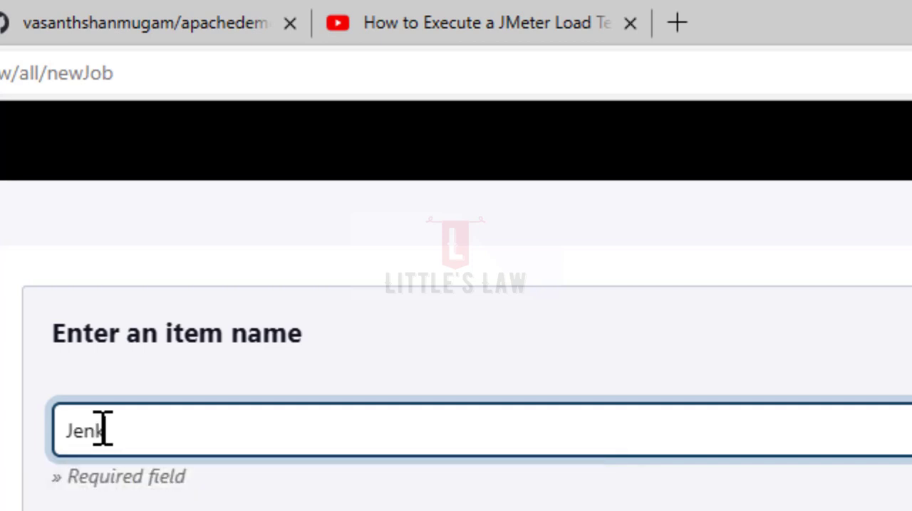
pyautogui.write('ins_GITHUB')
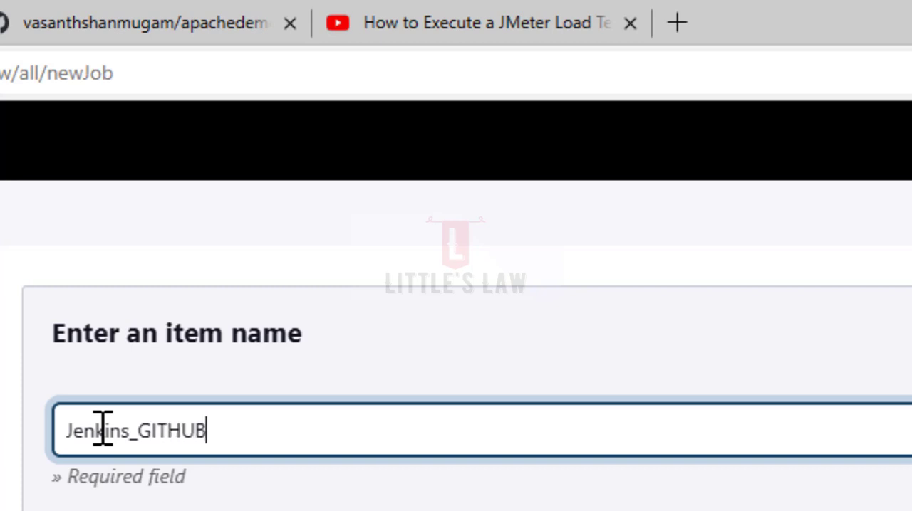
pyautogui.write('_JMeter')
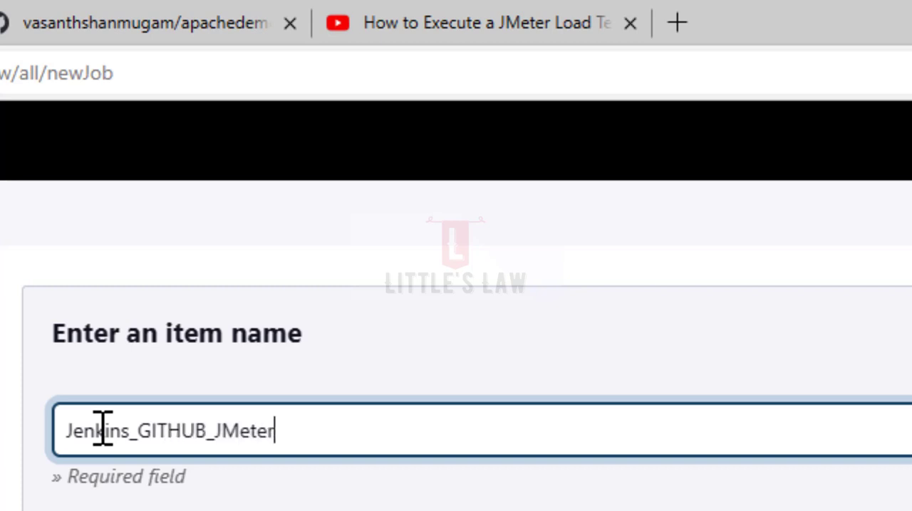
pyautogui.write('_Test')
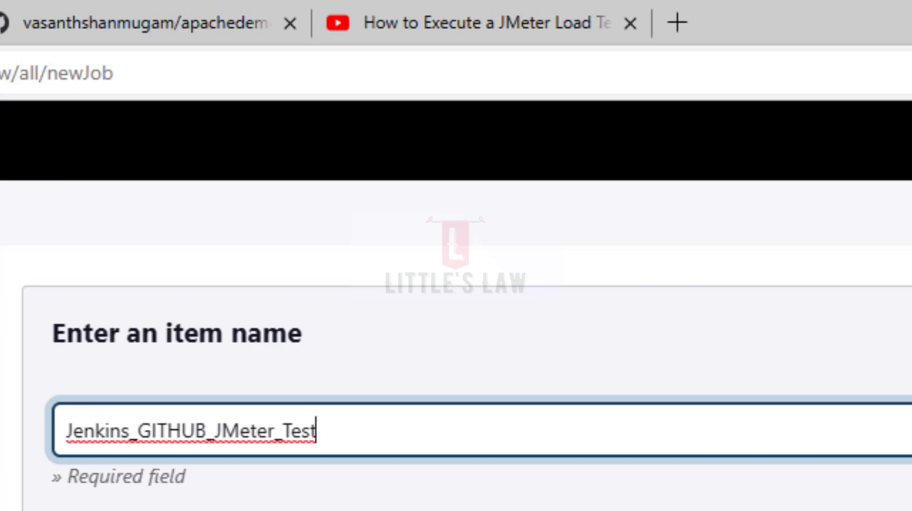
pyautogui.scroll(-2, 103, 431)
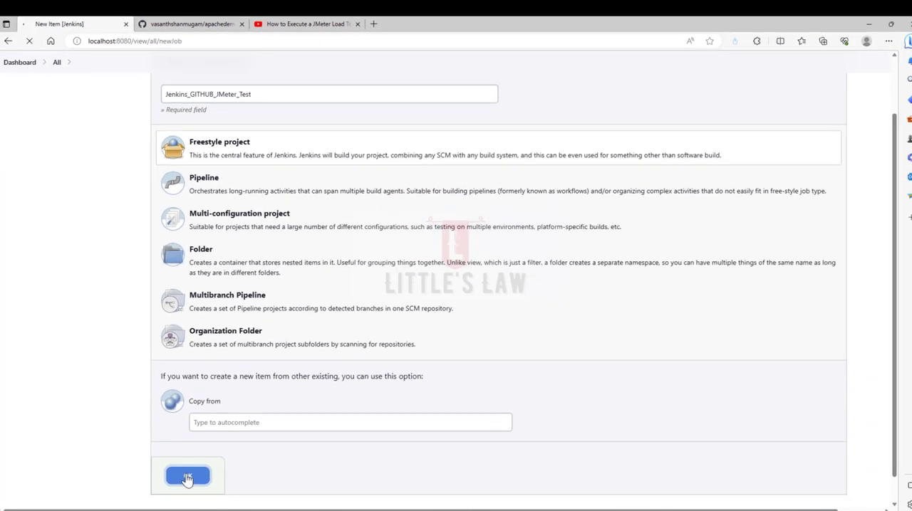
pyautogui.click(185, 477)
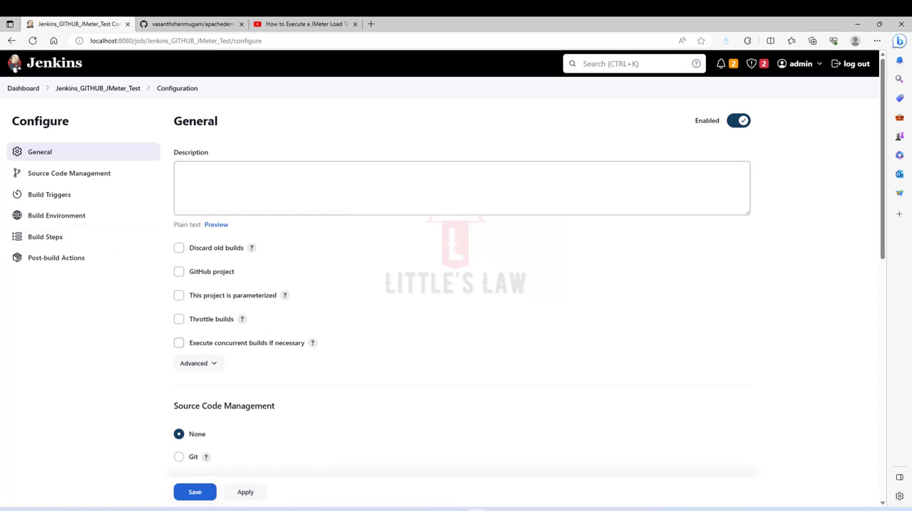
# - Set the project's source code management to Git and activate its empty repository URL field
pyautogui.scroll(-2, 289, 367)
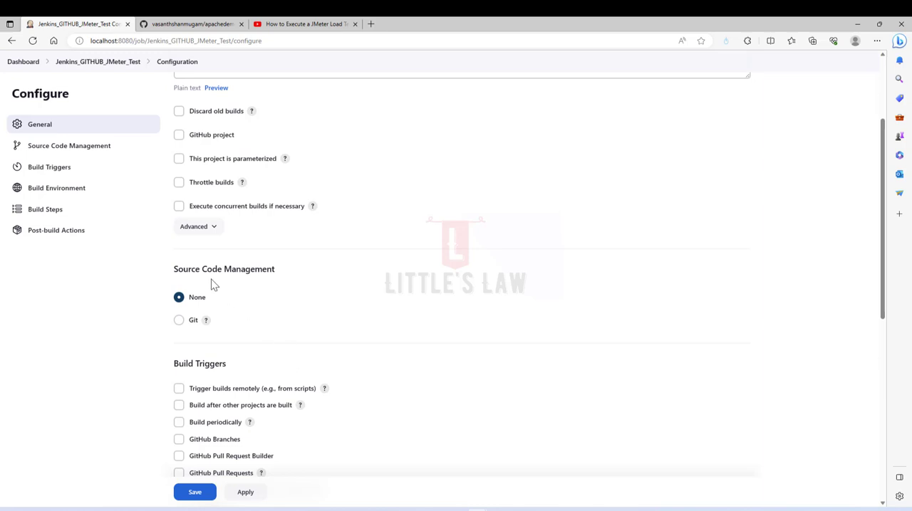
pyautogui.moveTo(174, 271); pyautogui.dragTo(282, 273)
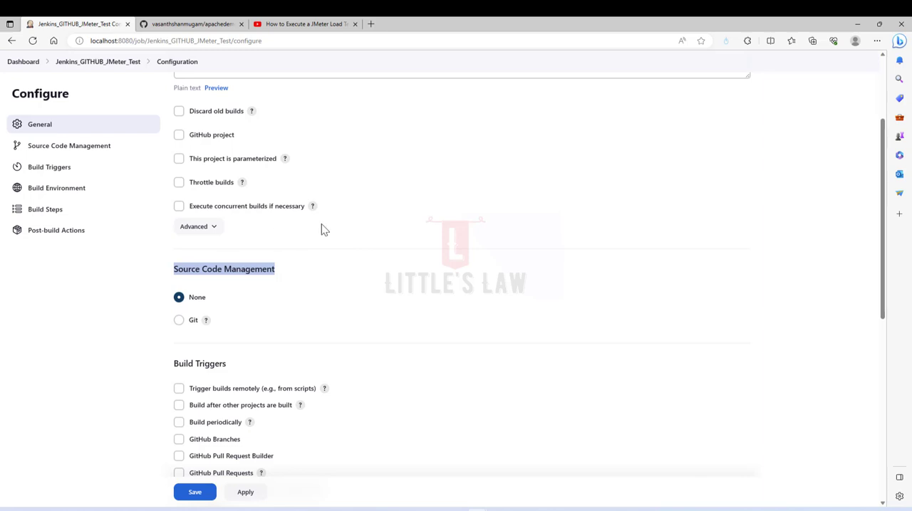
pyautogui.click(179, 320)
pyautogui.scroll(-2, 306, 324)
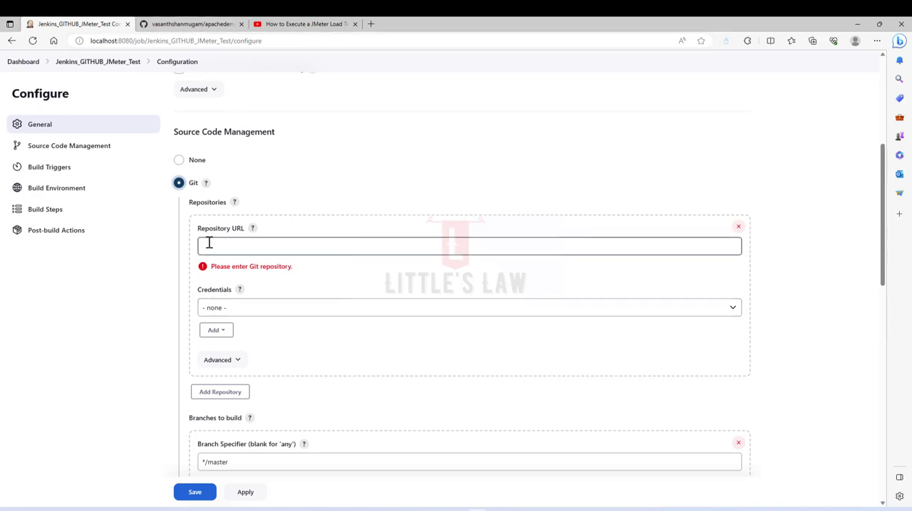
pyautogui.click(263, 244)
# - Copy the HTTPS clone URL of the apachedemo_01 repository from its GitHub page
pyautogui.click(169, 25)
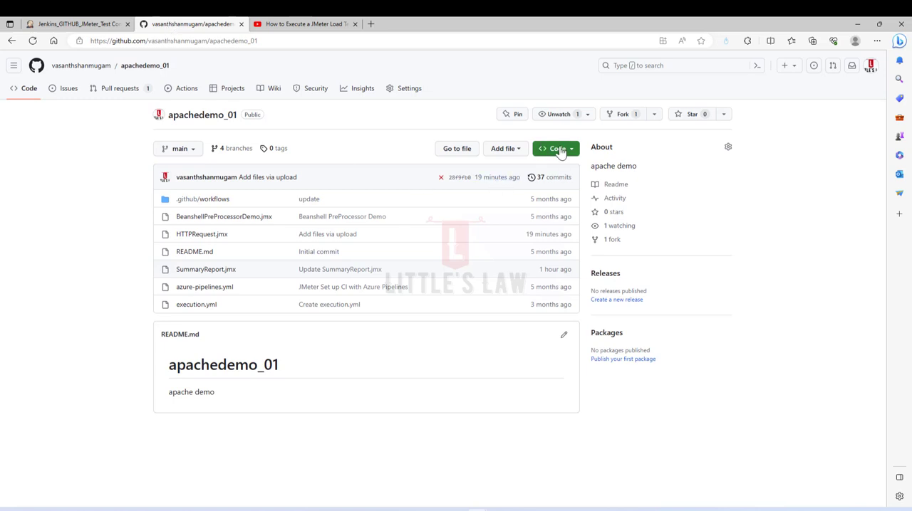
pyautogui.click(559, 149)
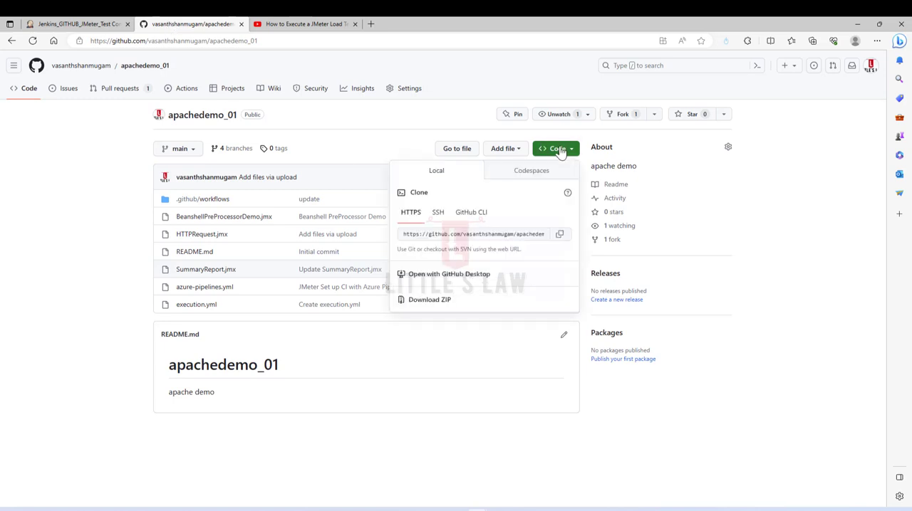
pyautogui.click(560, 236)
pyautogui.click(433, 236)
pyautogui.click(432, 237)
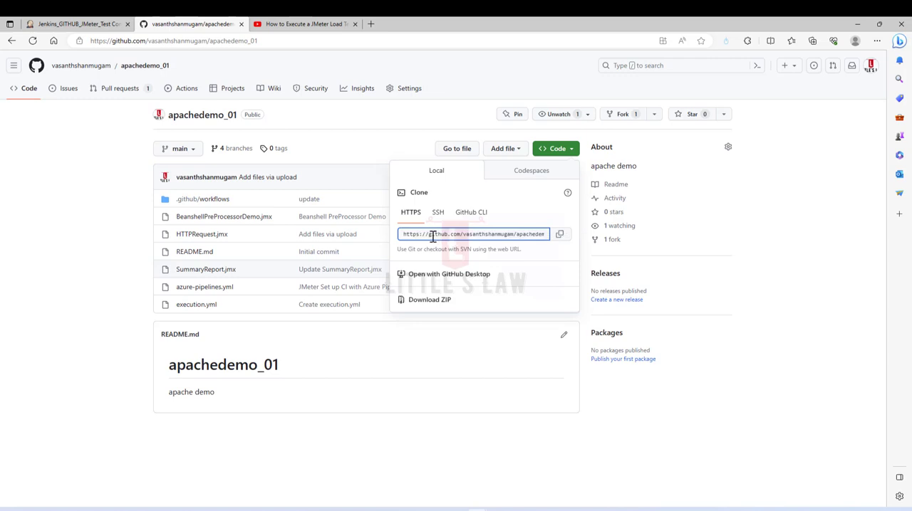
pyautogui.moveTo(431, 237); pyautogui.dragTo(553, 239)
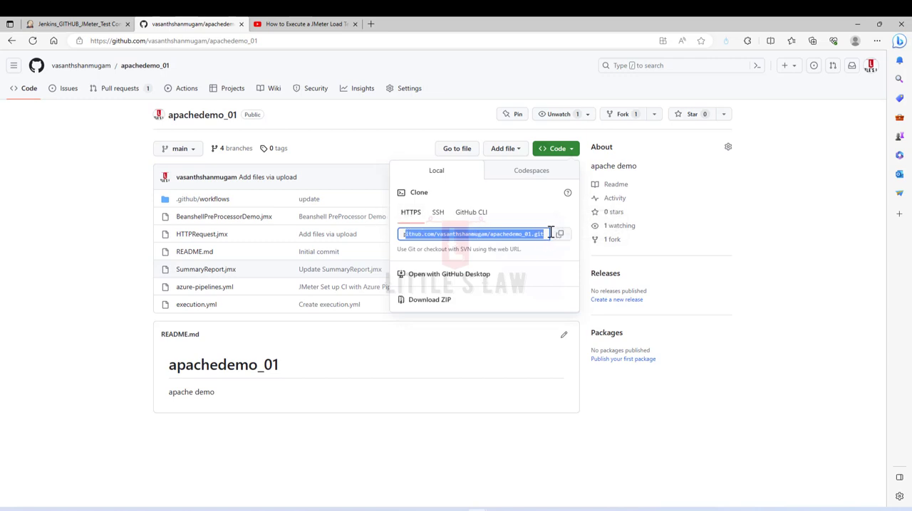
pyautogui.moveTo(513, 235); pyautogui.dragTo(543, 235)
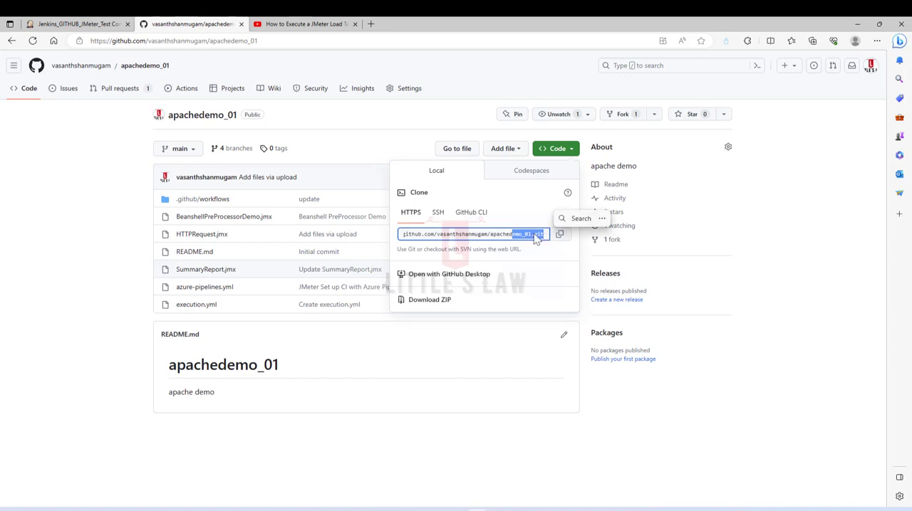
pyautogui.click(559, 234)
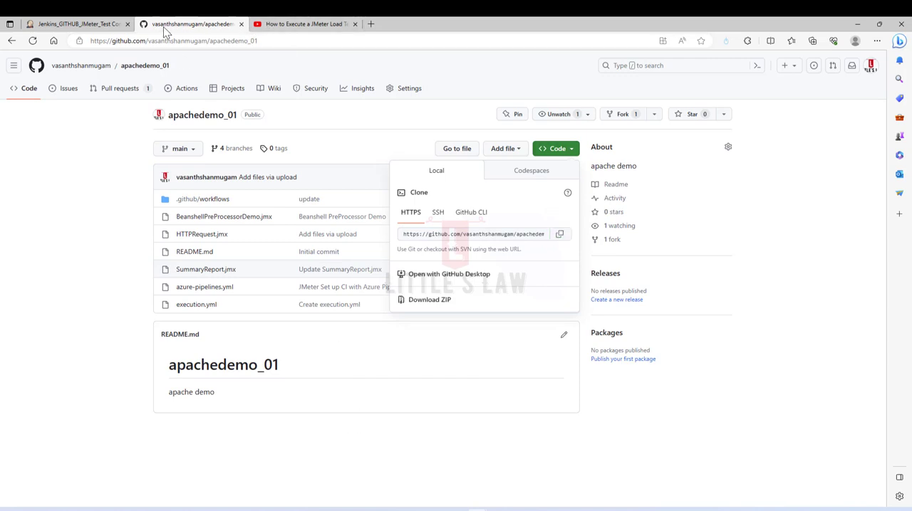
# - Paste the copied HTTPS clone URL of the apachedemo_01 repository into the Jenkins project's Git repository URL
pyautogui.click(89, 24)
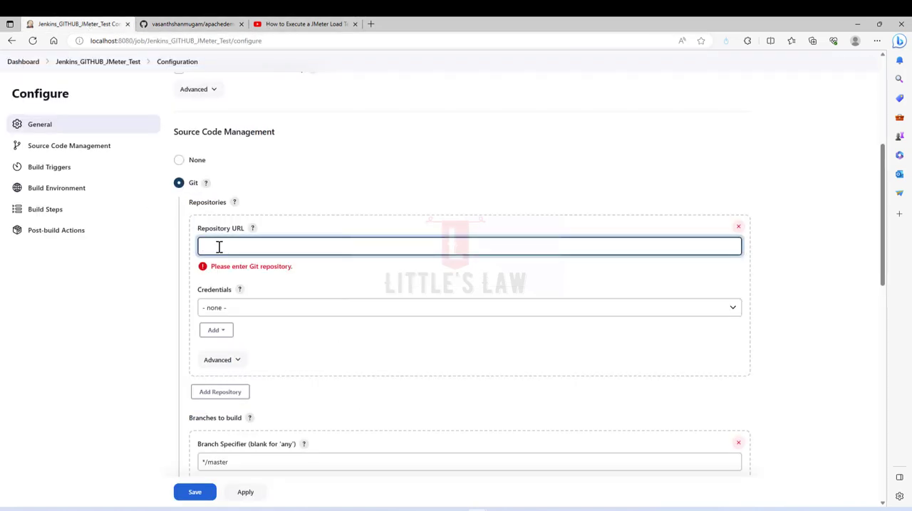
pyautogui.hotkey('ctrl', 'v')
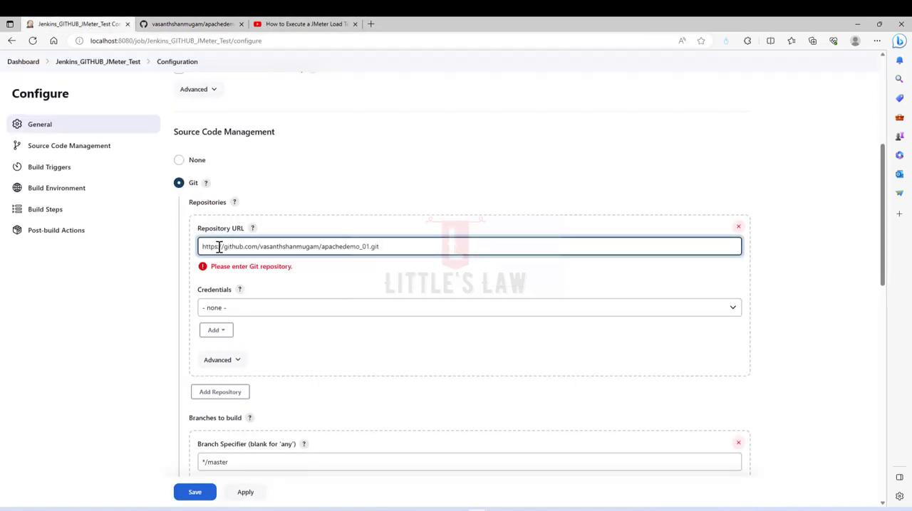
pyautogui.scroll(4, 230, 351)
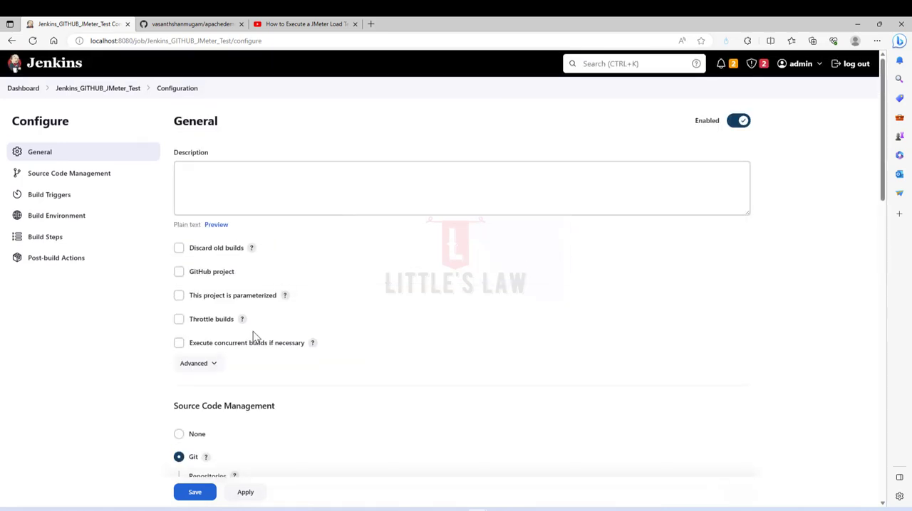
pyautogui.scroll(-3, 253, 332)
# - In the Notepad++ notes, add the indented item "1. created a free style project - Done" under heading 2, and start item 2
pyautogui.click(625, 510)
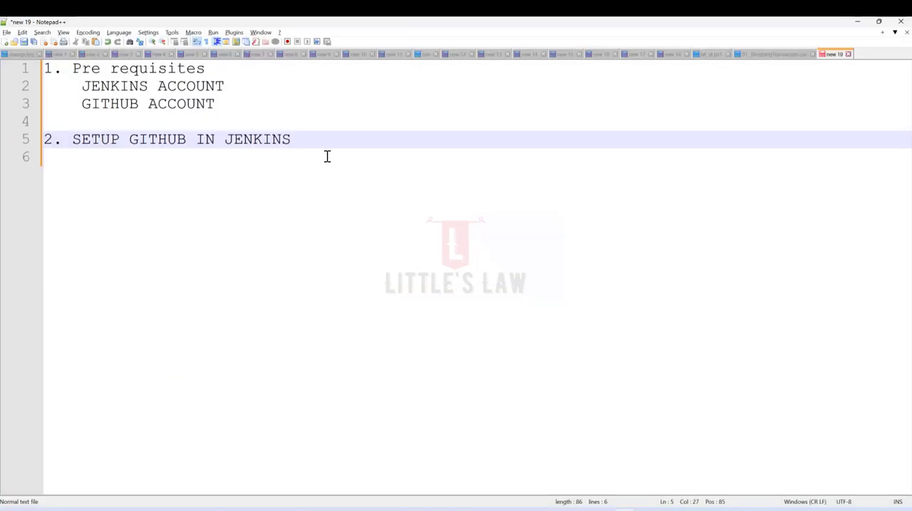
pyautogui.press('Return')
pyautogui.press('Return')
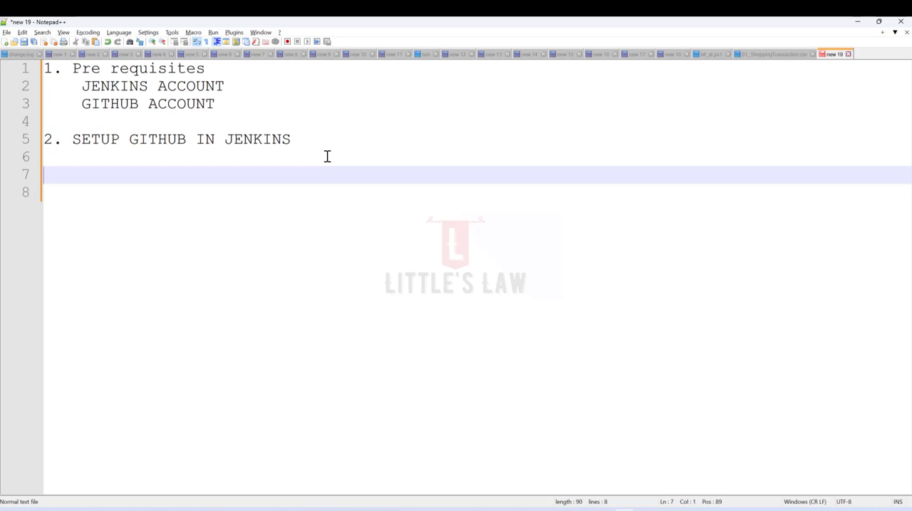
pyautogui.write('1. Cre')
pyautogui.hotkey('shift', 'Home')
pyautogui.press('Tab')
pyautogui.write('1. created a')
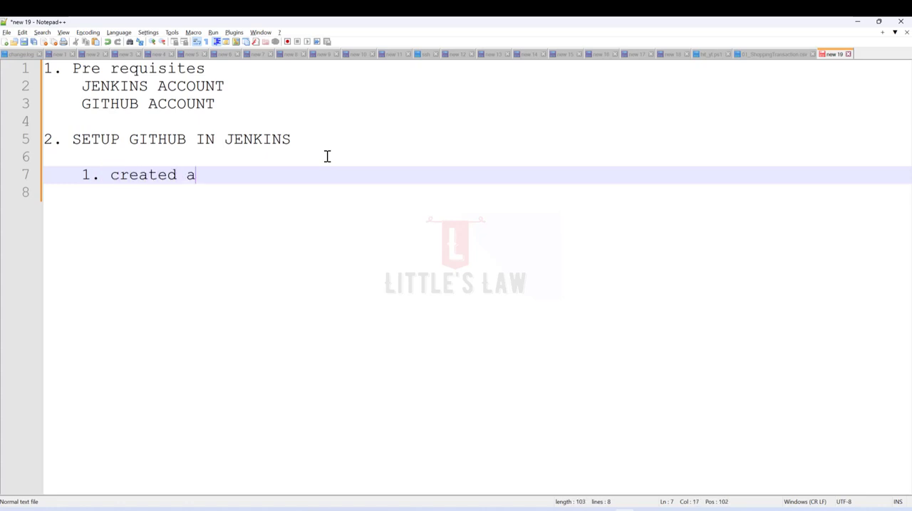
pyautogui.write(' free style ')
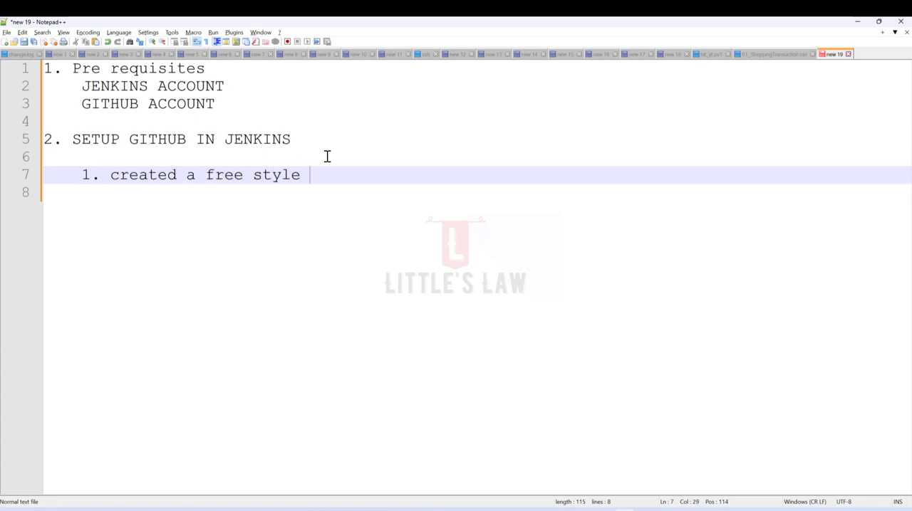
pyautogui.write('project - Done')
pyautogui.press('Return')
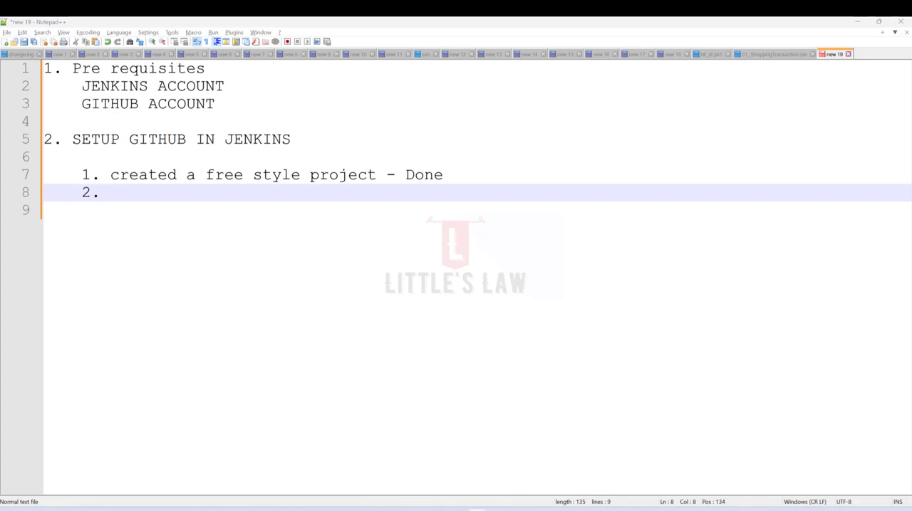
# - Check the source code management settings in Jenkins, complete note item 2 in Notepad++ as "Choose GIT under SCM", and start item 3
pyautogui.click(854, 24)
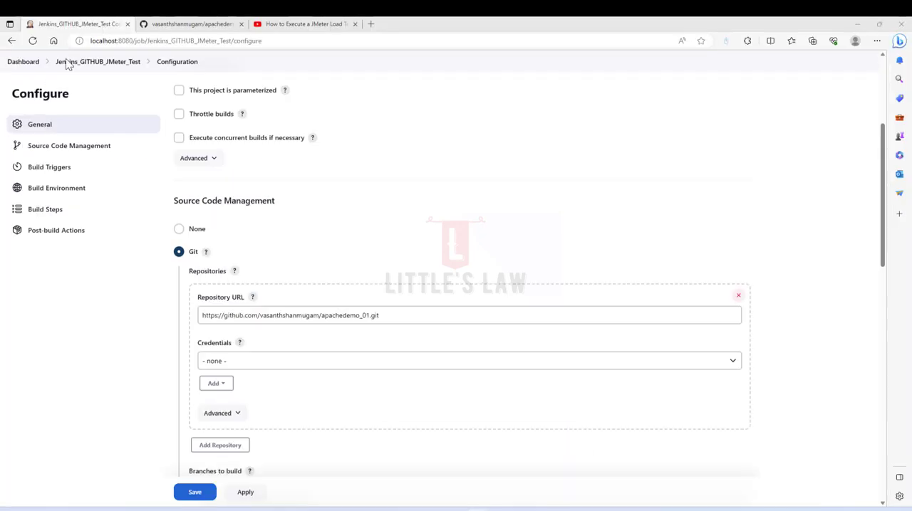
pyautogui.scroll(3, 285, 249)
pyautogui.scroll(-2, 307, 302)
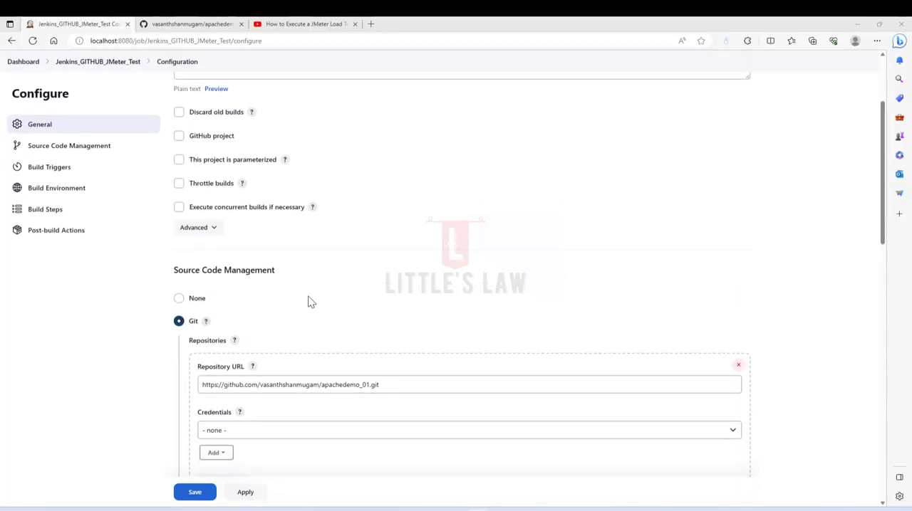
pyautogui.click(624, 510)
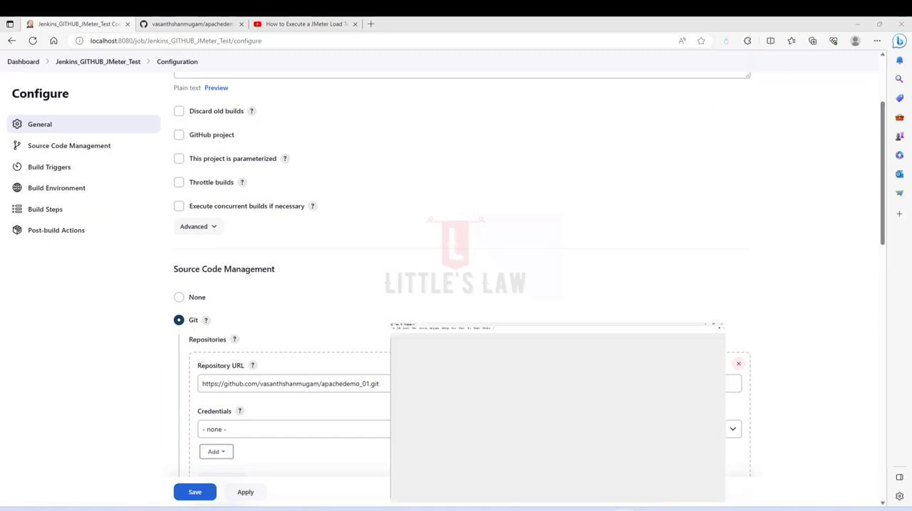
pyautogui.write('Cho')
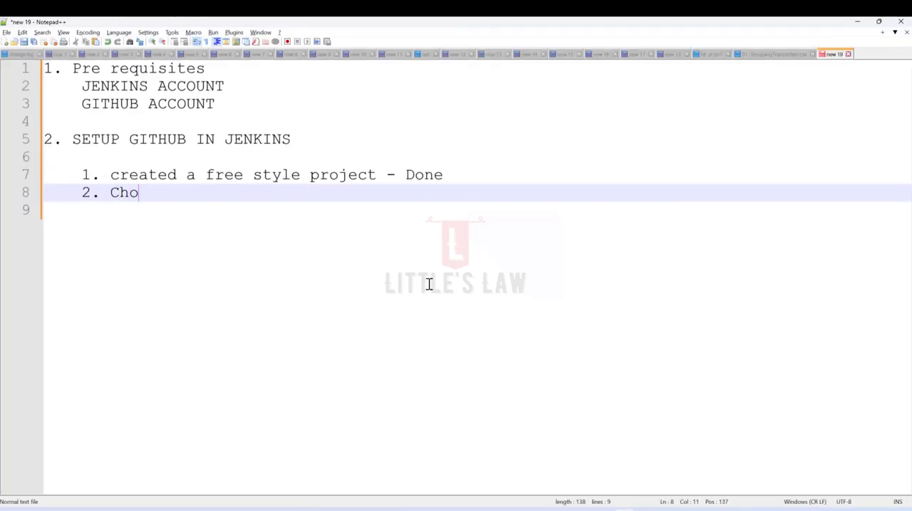
pyautogui.write('ose GIT ')
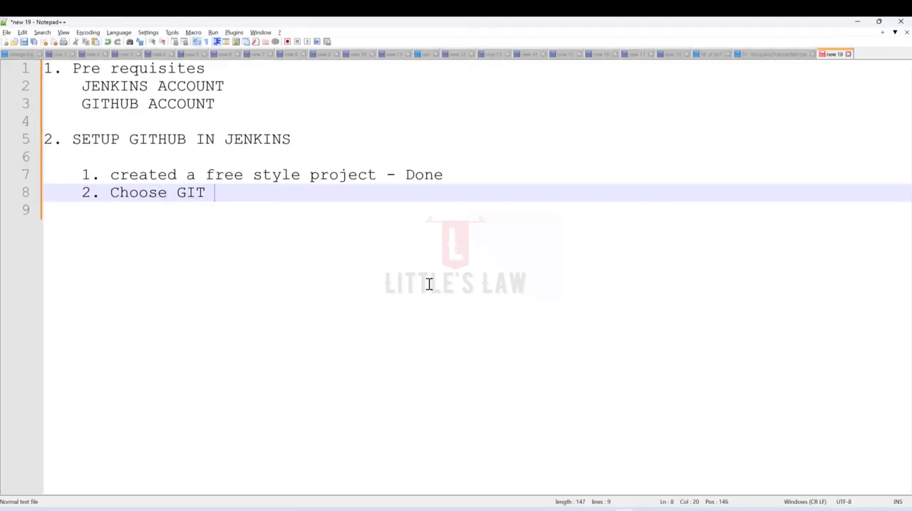
pyautogui.write('under ')
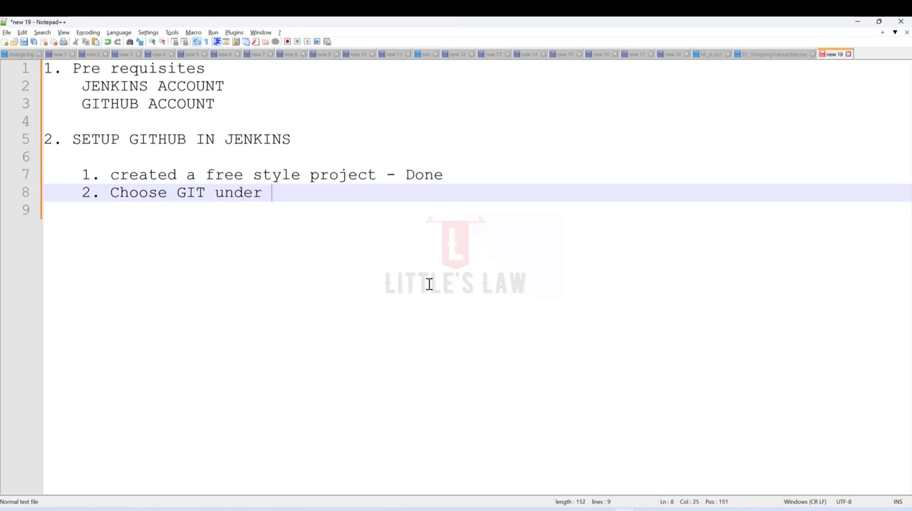
pyautogui.write('SCM')
pyautogui.press('Return')
pyautogui.write('3')
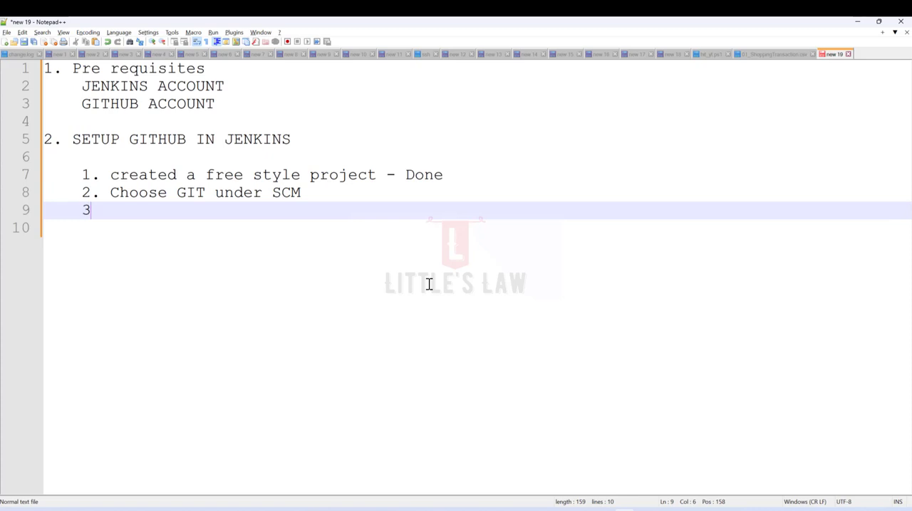
# - Append "- Done" to note item 2 and fill in item 3 as "URL"
pyautogui.press('Up')
pyautogui.press('End')
pyautogui.write('- Done')
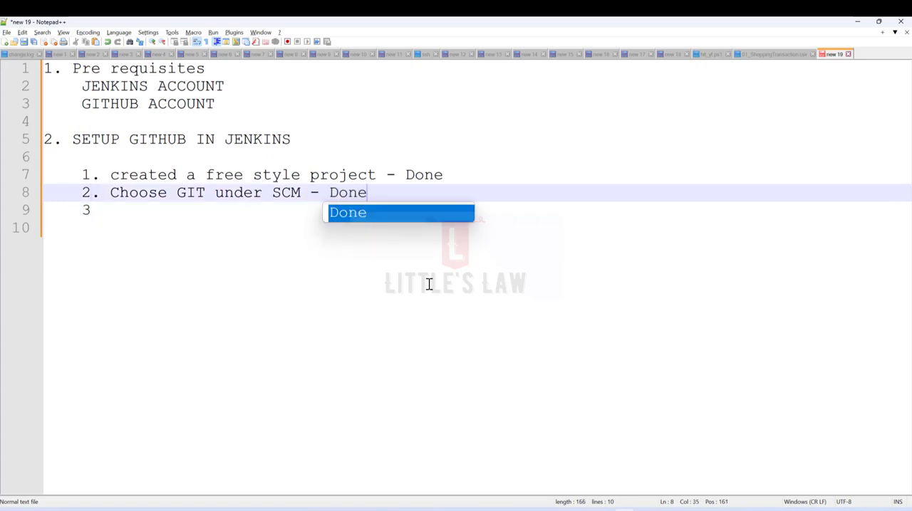
pyautogui.press('Escape')
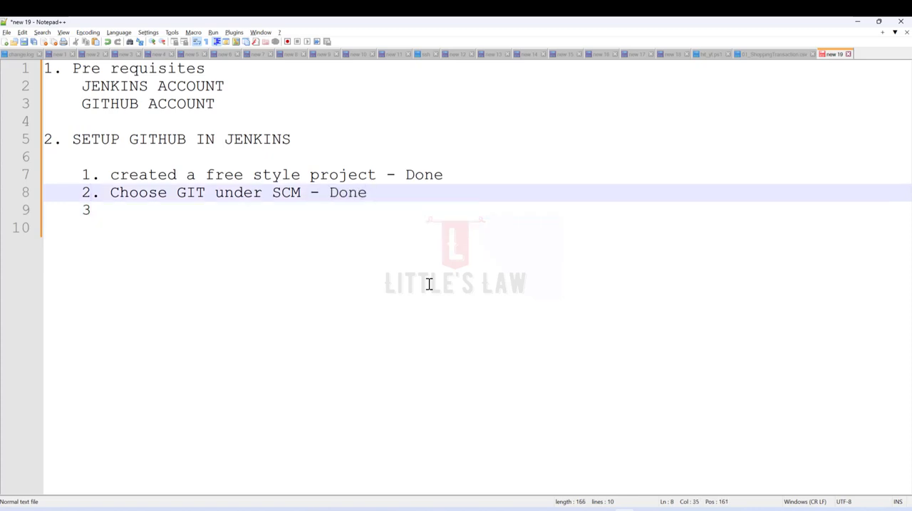
pyautogui.press('Down')
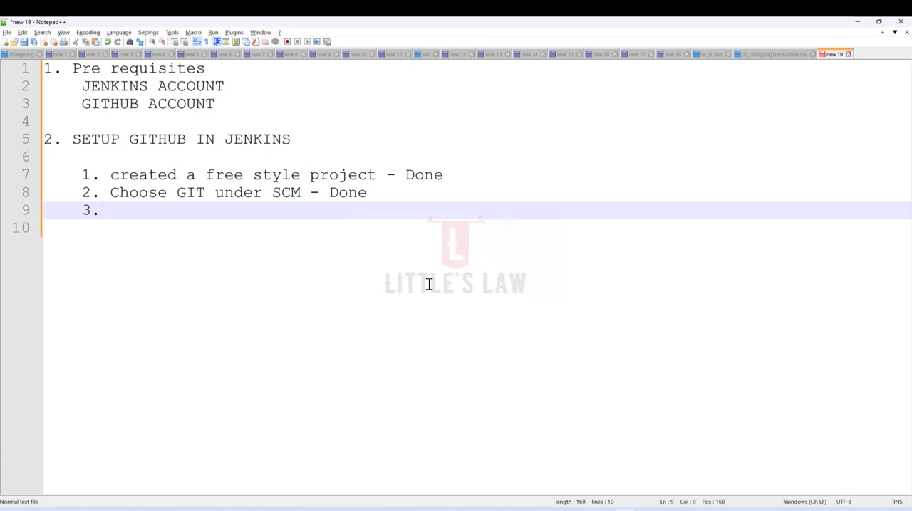
pyautogui.write('URL')
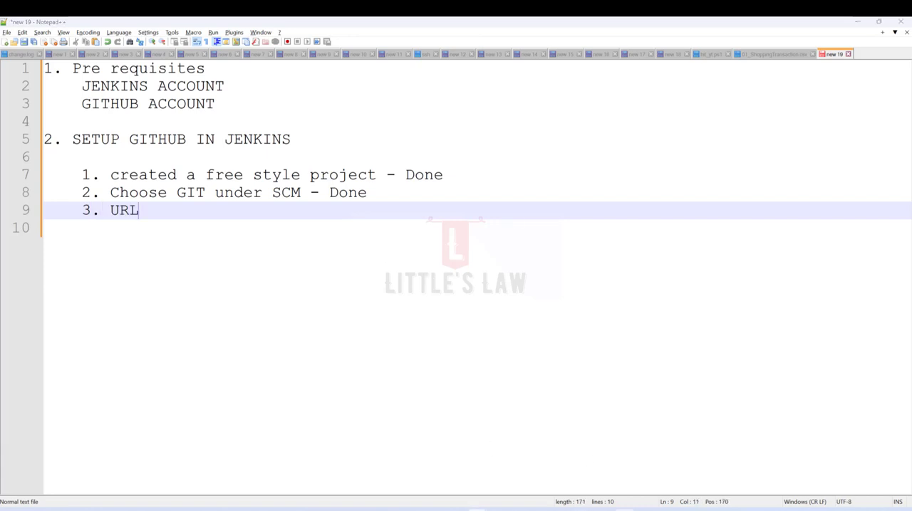
# - Back in Jenkins, assign the stored GitHub username credentials to the Git repository and save the project configuration
pyautogui.click(859, 22)
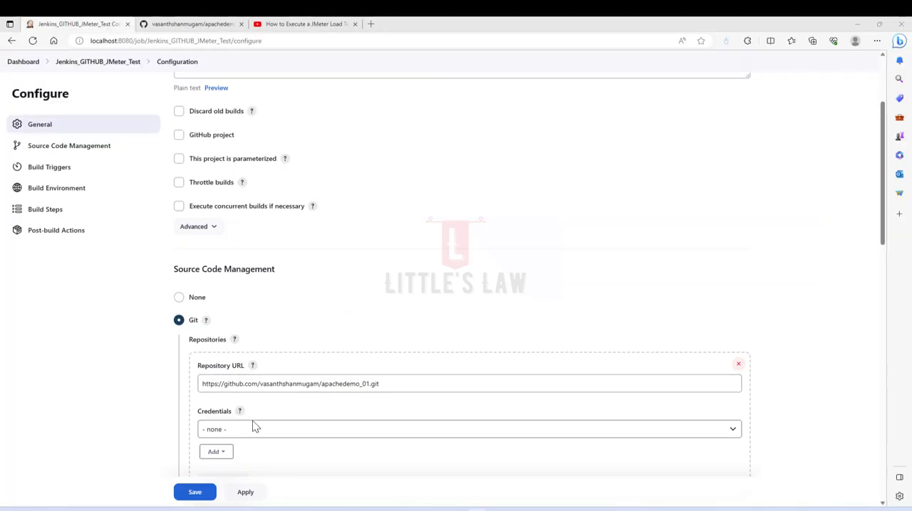
pyautogui.click(260, 435)
pyautogui.scroll(-1, 260, 413)
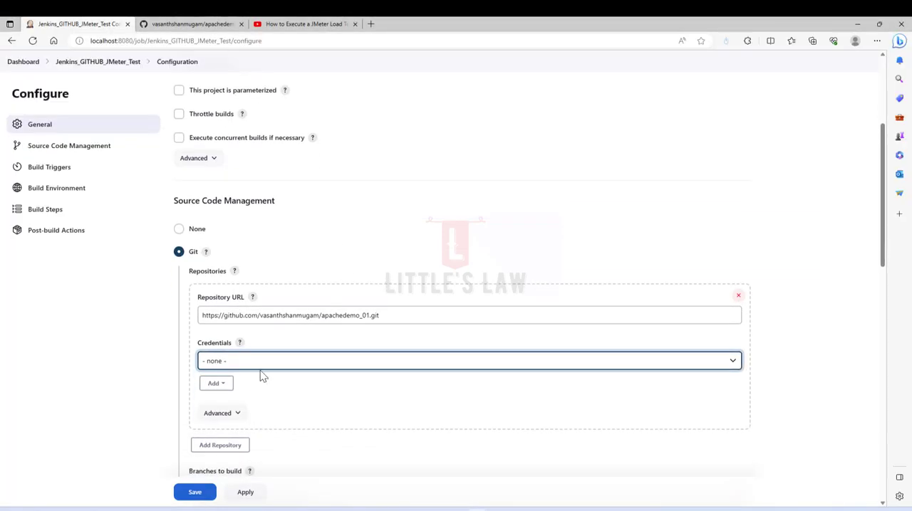
pyautogui.click(261, 361)
pyautogui.click(261, 385)
pyautogui.click(195, 493)
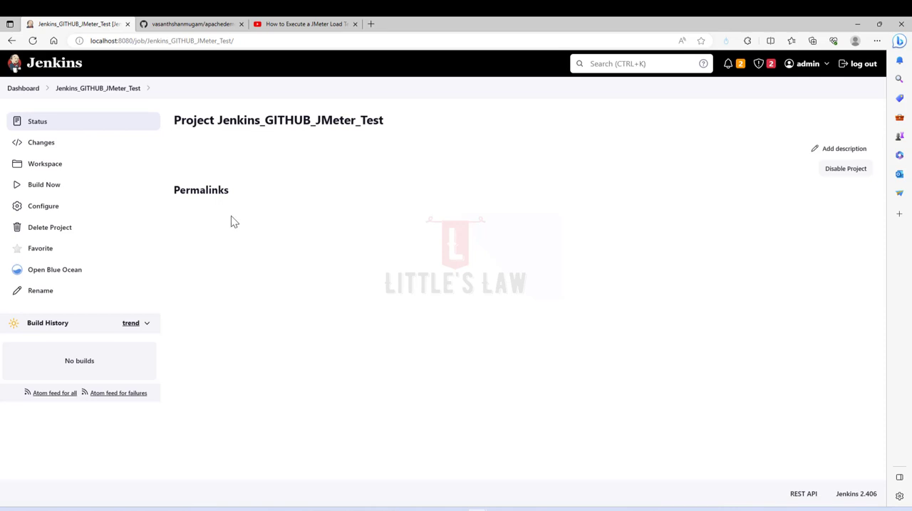
# - Examine the credentials stored for the Jenkins admin user
pyautogui.click(28, 90)
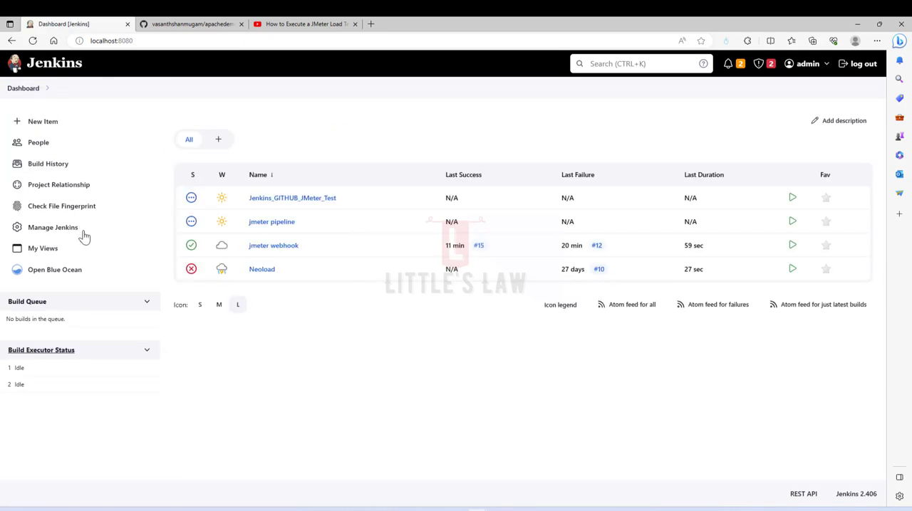
pyautogui.click(64, 229)
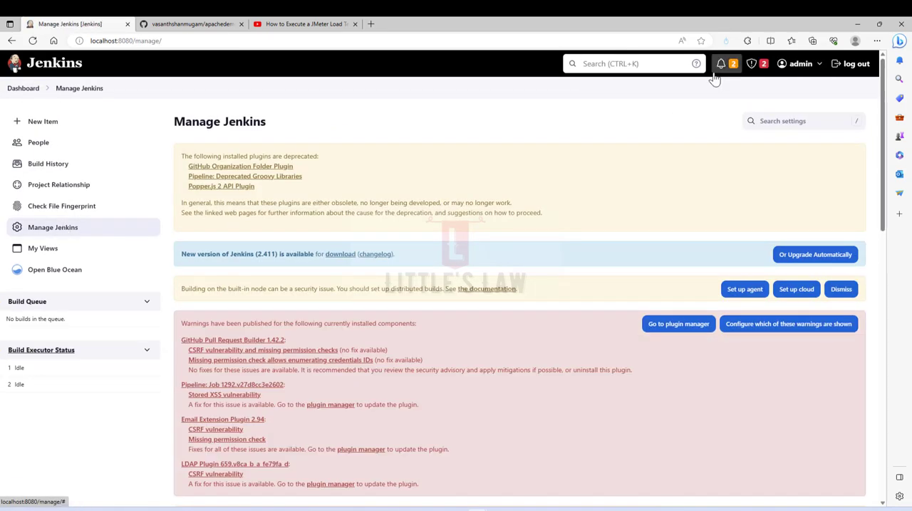
pyautogui.click(798, 64)
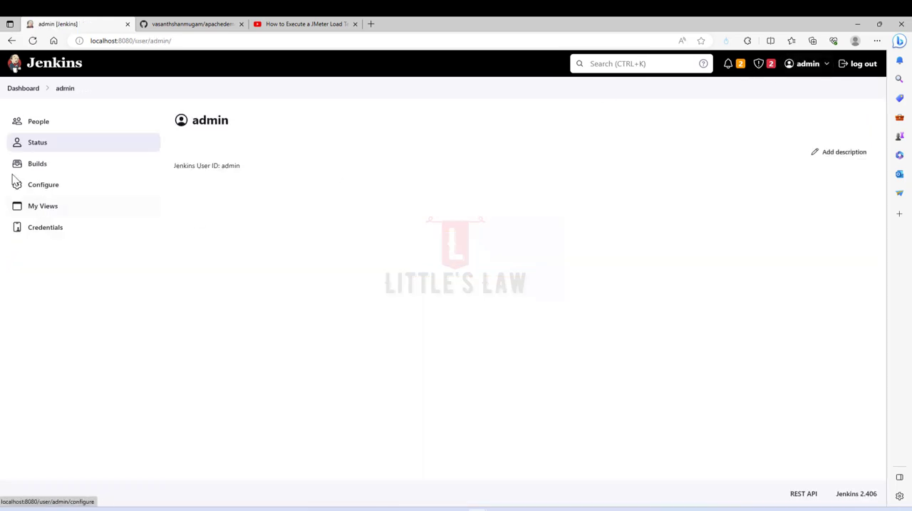
pyautogui.click(45, 229)
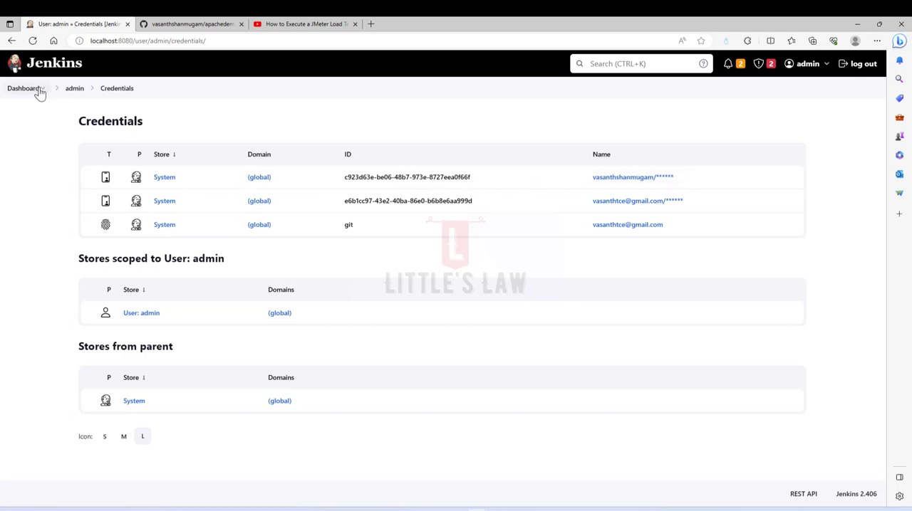
pyautogui.click(806, 66)
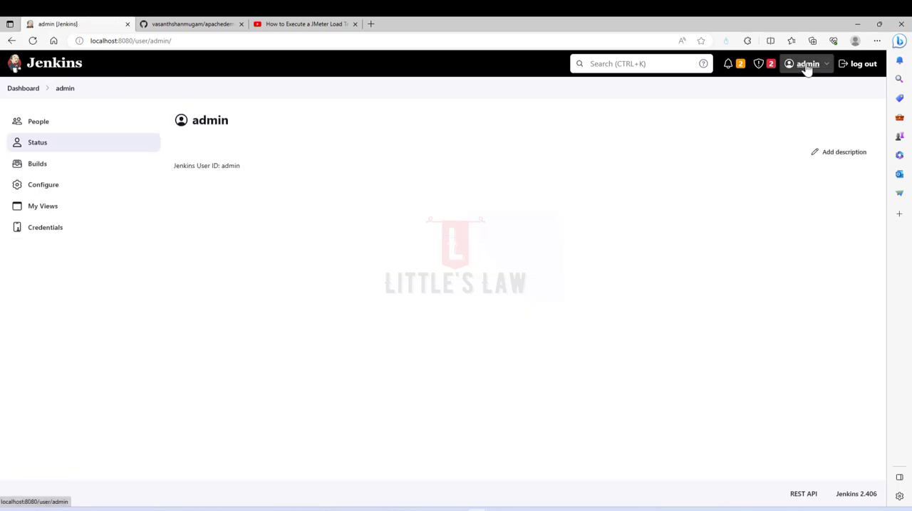
pyautogui.click(37, 229)
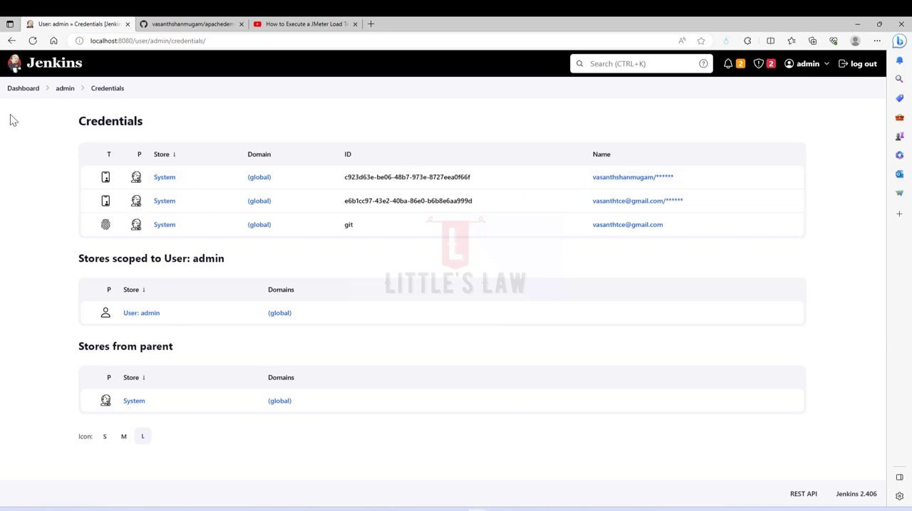
# - Reopen the configuration of the Jenkins_GITHUB_JMeter_Test project and go through its Git repository settings to the branch specifier
pyautogui.click(21, 91)
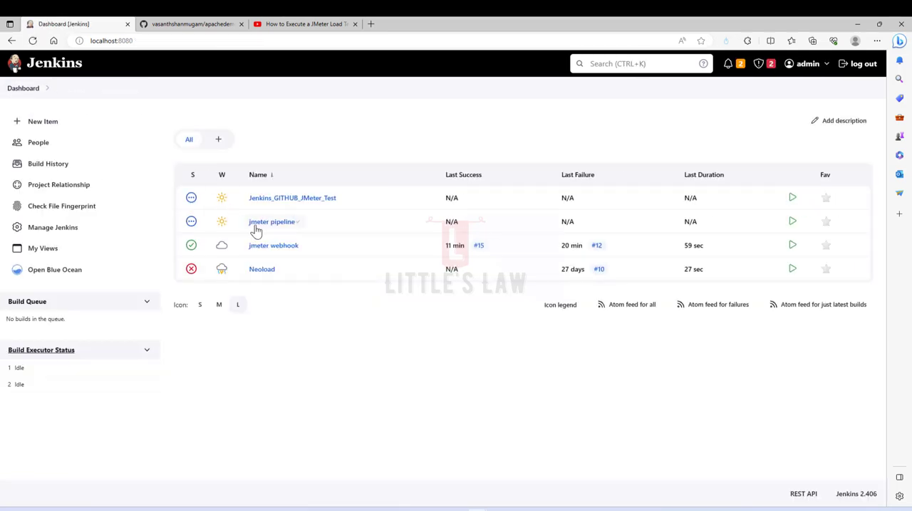
pyautogui.click(268, 204)
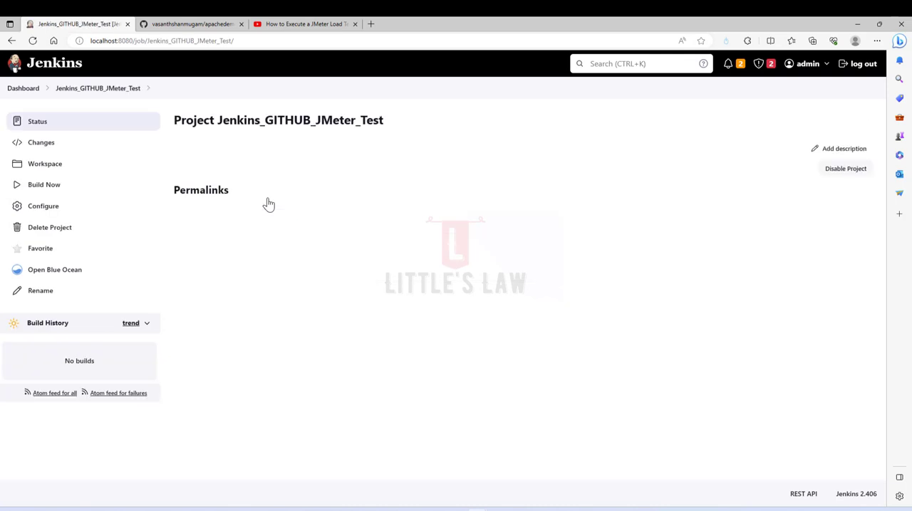
pyautogui.click(34, 208)
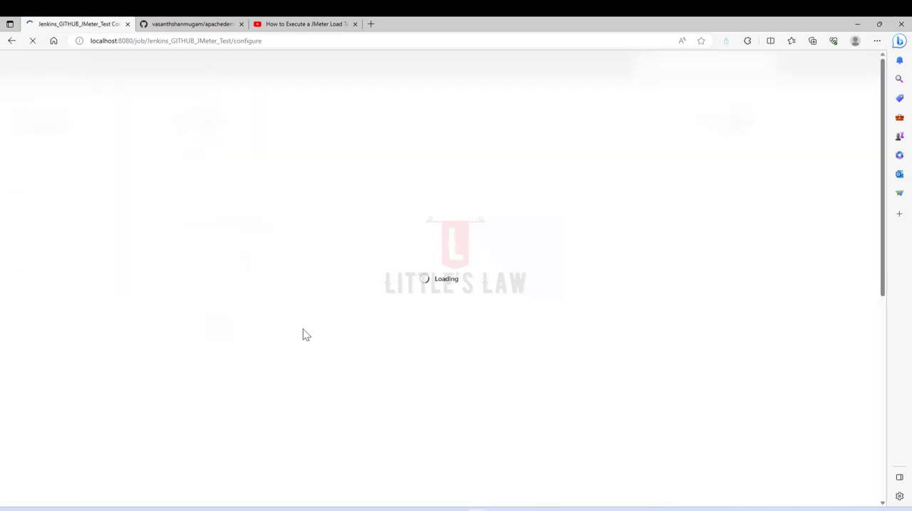
pyautogui.scroll(-3, 176, 377)
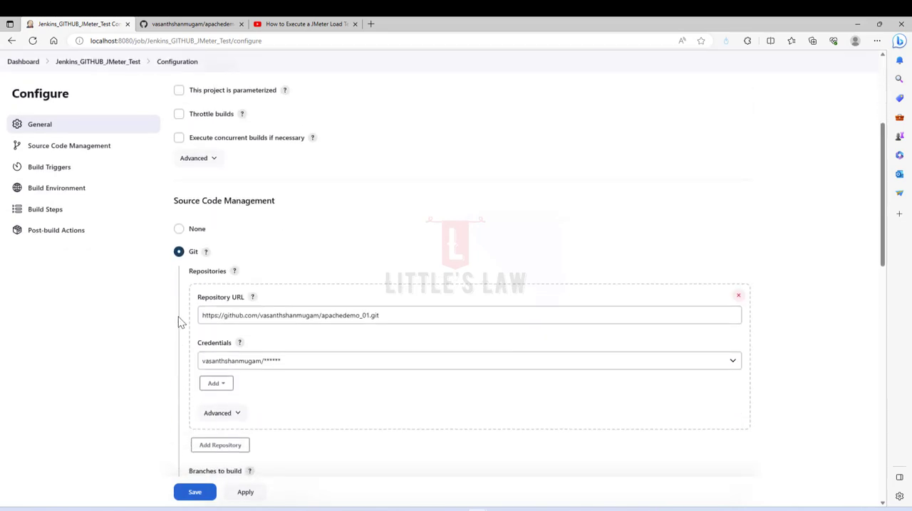
pyautogui.click(360, 317)
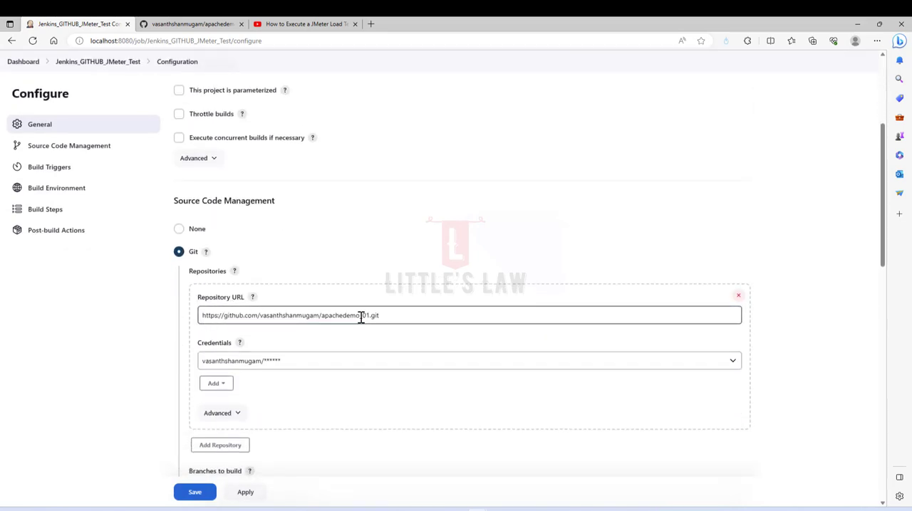
pyautogui.scroll(-2, 317, 384)
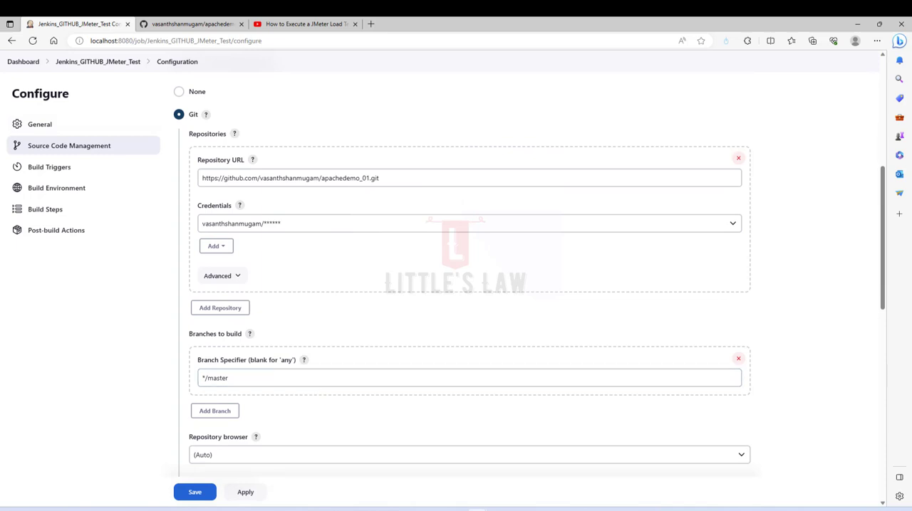
# - On GitHub, check the branch list of the apachedemo_01 repository and view the contents of its develop branch
pyautogui.scroll(-1, 282, 282)
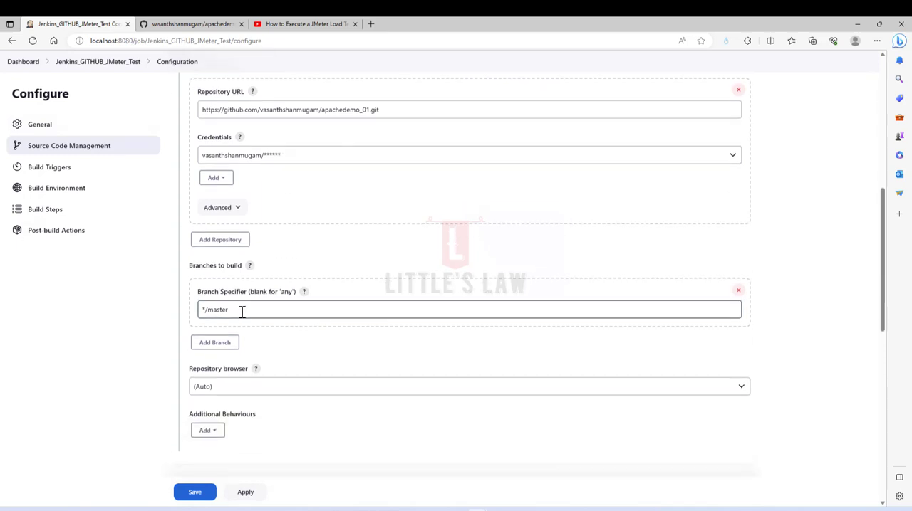
pyautogui.click(182, 23)
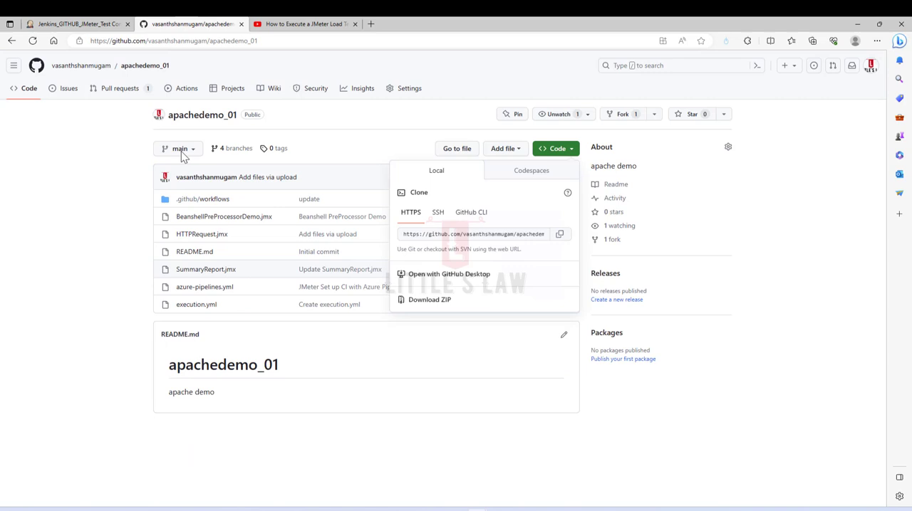
pyautogui.click(100, 258)
pyautogui.click(183, 151)
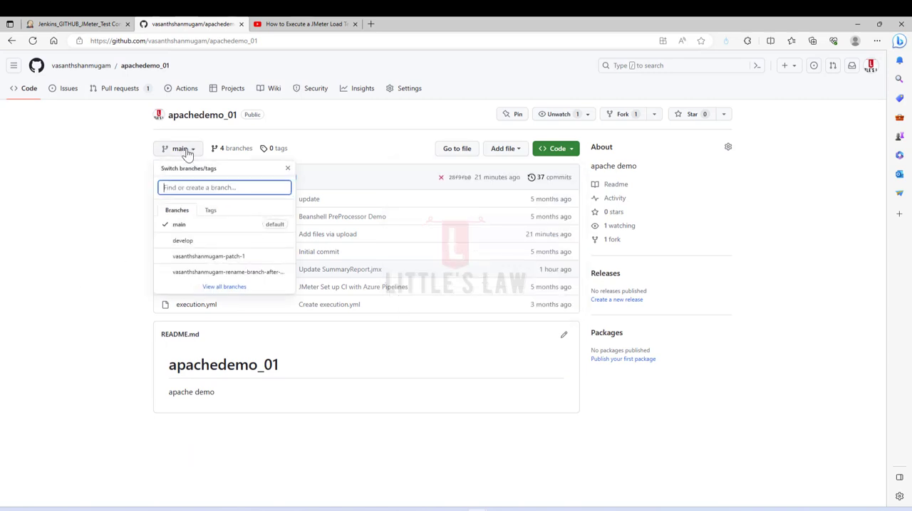
pyautogui.click(179, 242)
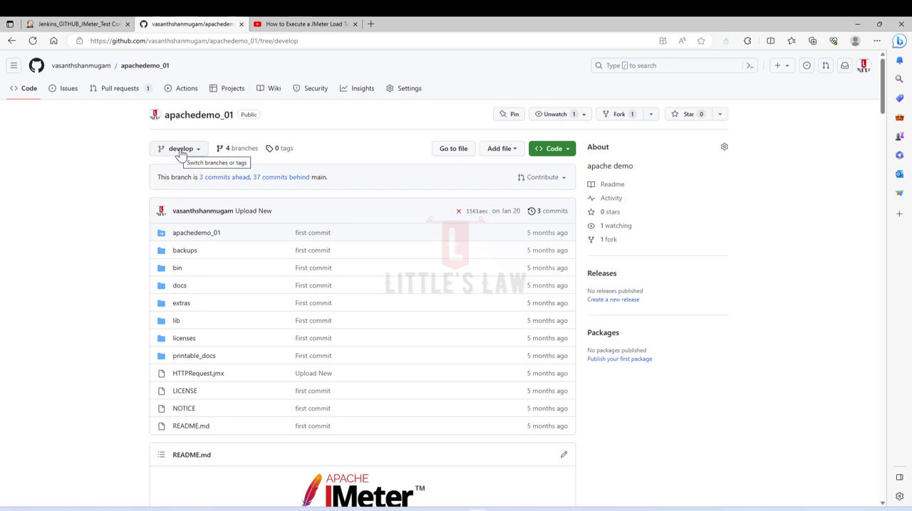
pyautogui.click(179, 151)
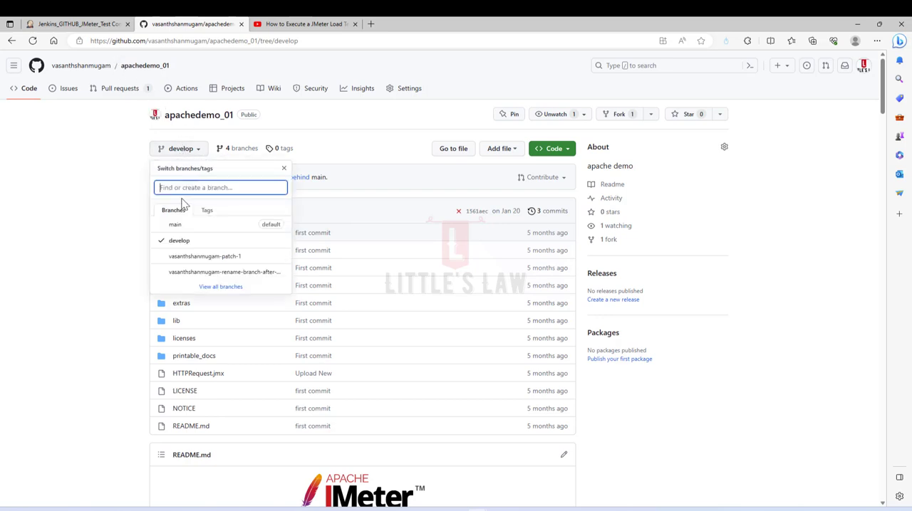
# - Back in the Jenkins project configuration, set the branch specifier to */main
pyautogui.click(78, 23)
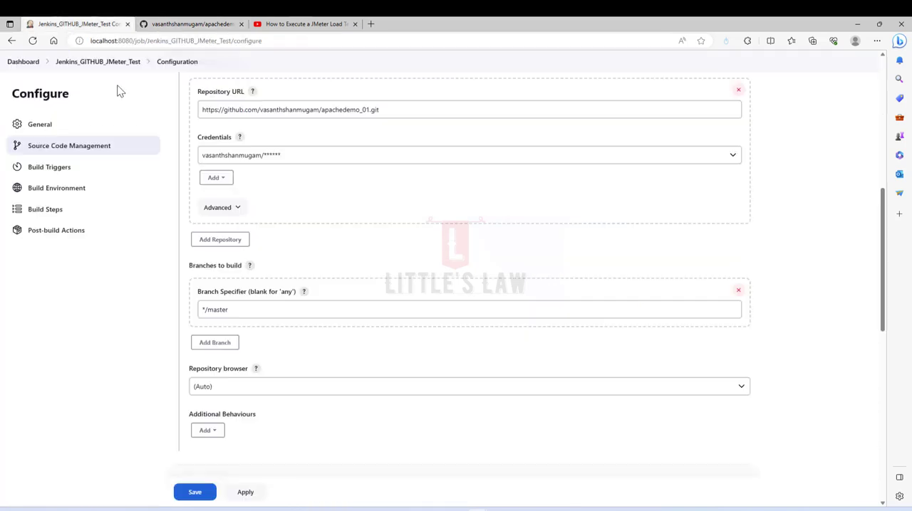
pyautogui.click(260, 312)
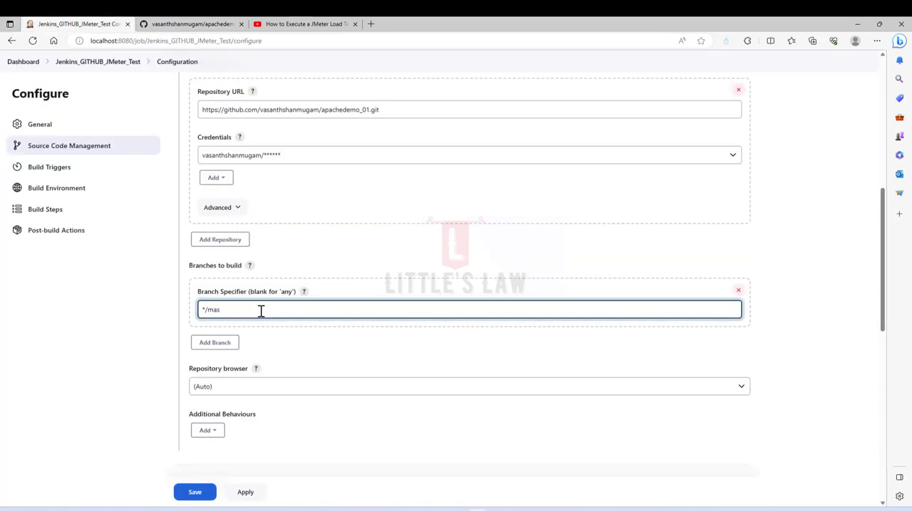
pyautogui.press('BackSpace')
pyautogui.write('in')
# - Add an Execute Windows batch command build step to the project
pyautogui.scroll(-4, 266, 291)
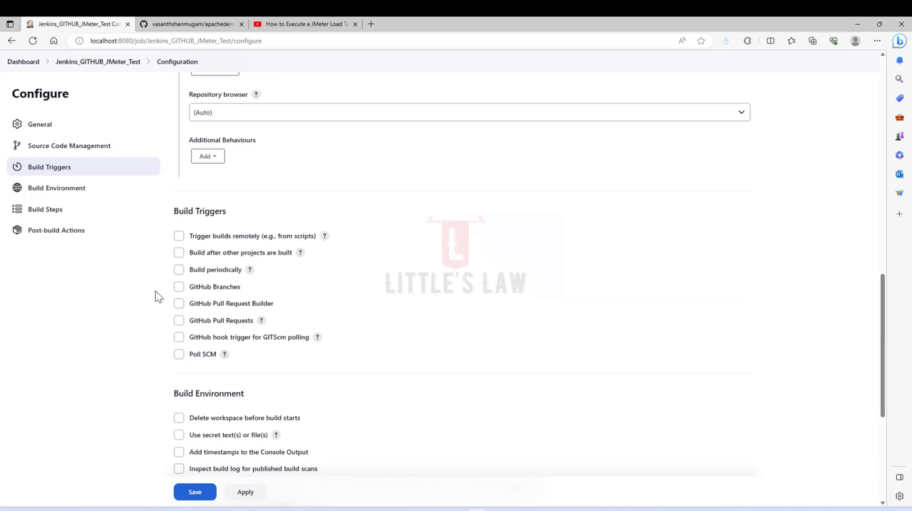
pyautogui.scroll(-3, 249, 262)
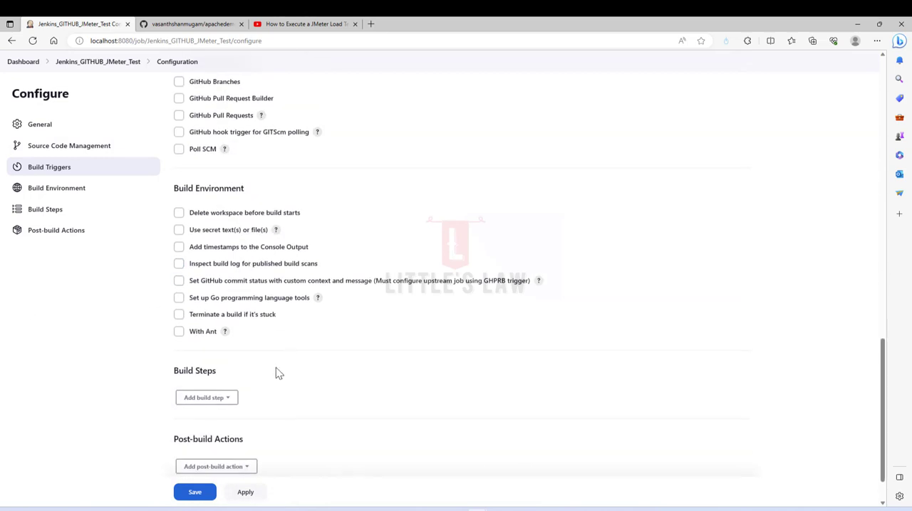
pyautogui.click(217, 399)
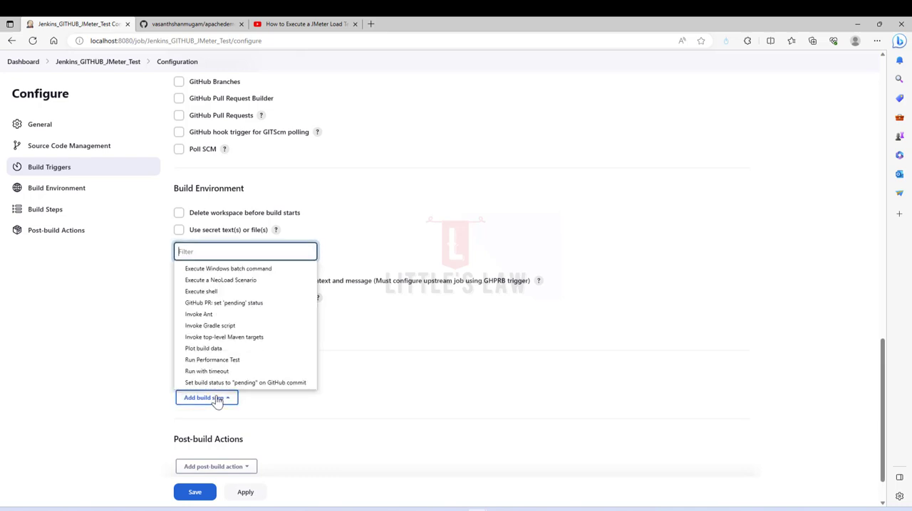
pyautogui.click(239, 269)
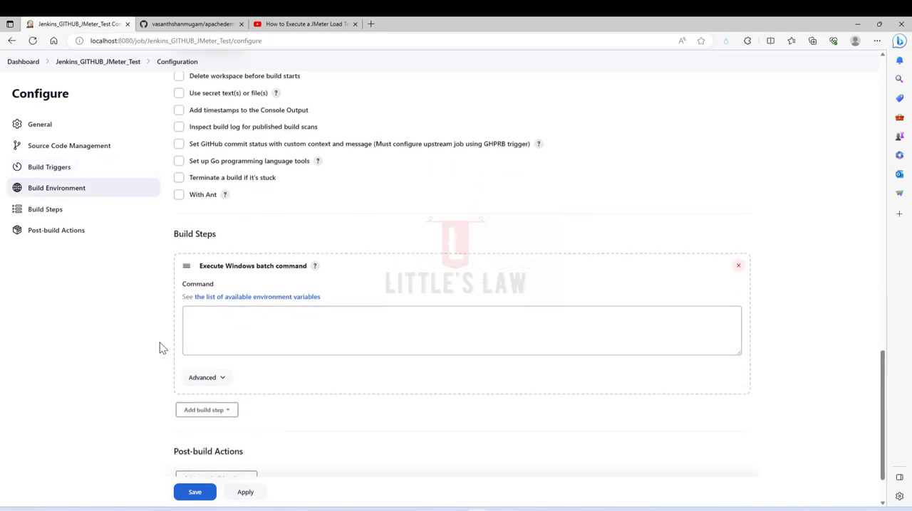
pyautogui.click(236, 321)
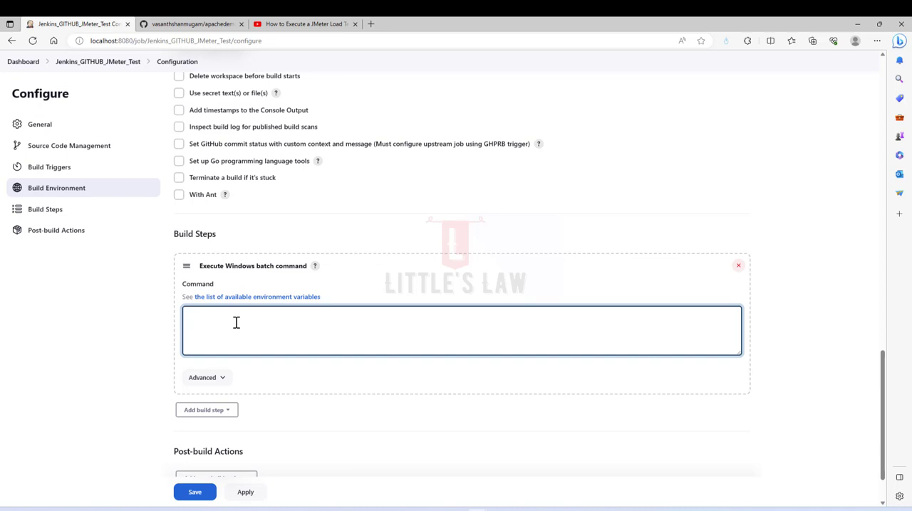
# - Copy the apache-jmeter-5.5 bin folder path from File Explorer into the batch command and complete it with jmeter.bat -n -t
pyautogui.click(455, 467)
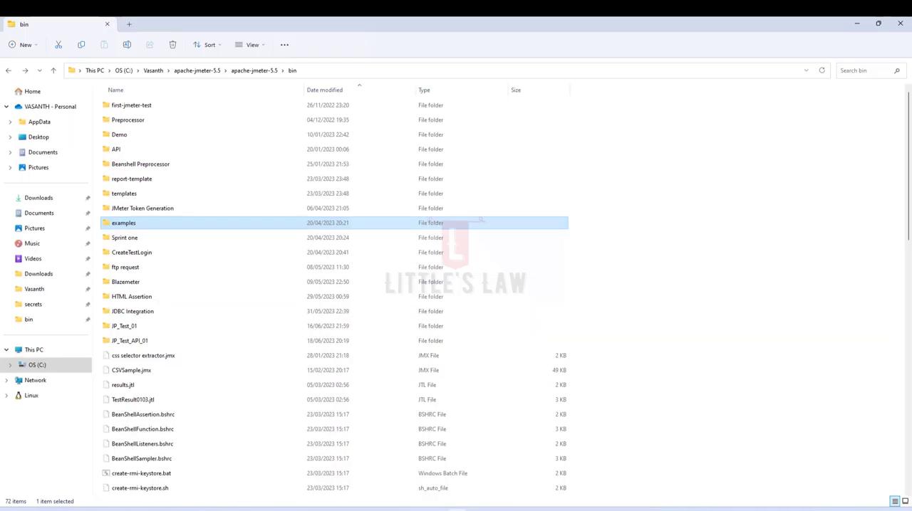
pyautogui.click(309, 74)
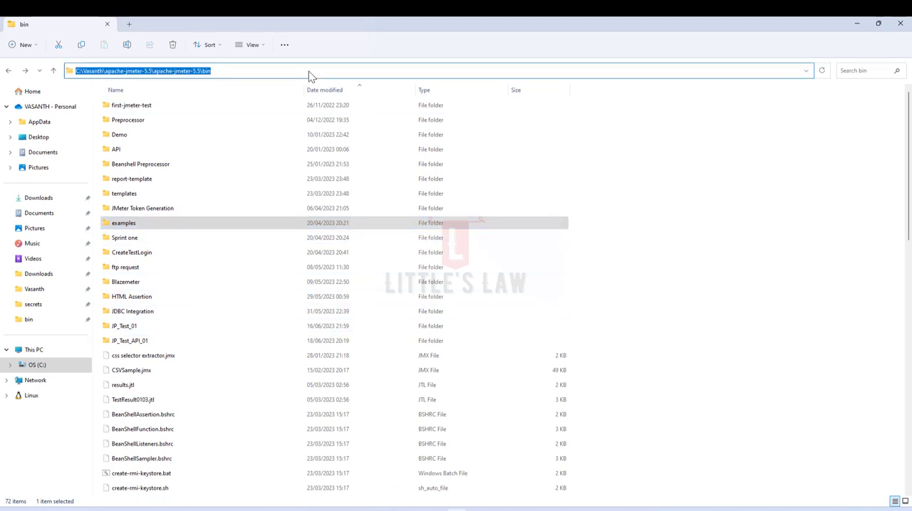
pyautogui.hotkey('ctrl', 'c')
pyautogui.hotkey('alt', 'Tab')
pyautogui.click(230, 328)
pyautogui.hotkey('ctrl', 'v')
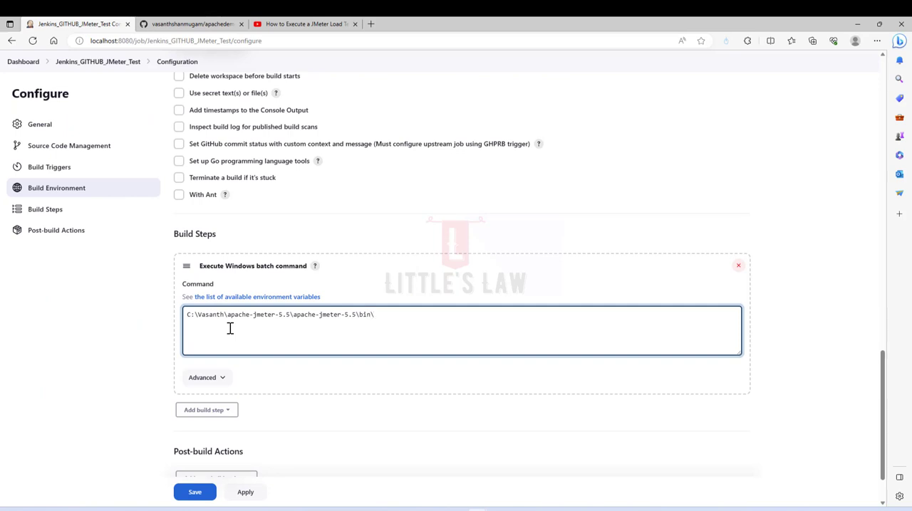
pyautogui.write('jmeter.bat -n -t')
# - Copy the file name SummaryReport.jmx from the GitHub repository and extend the batch command with "SummaryReport.jmx" -l TestResults.jtl
pyautogui.click(197, 27)
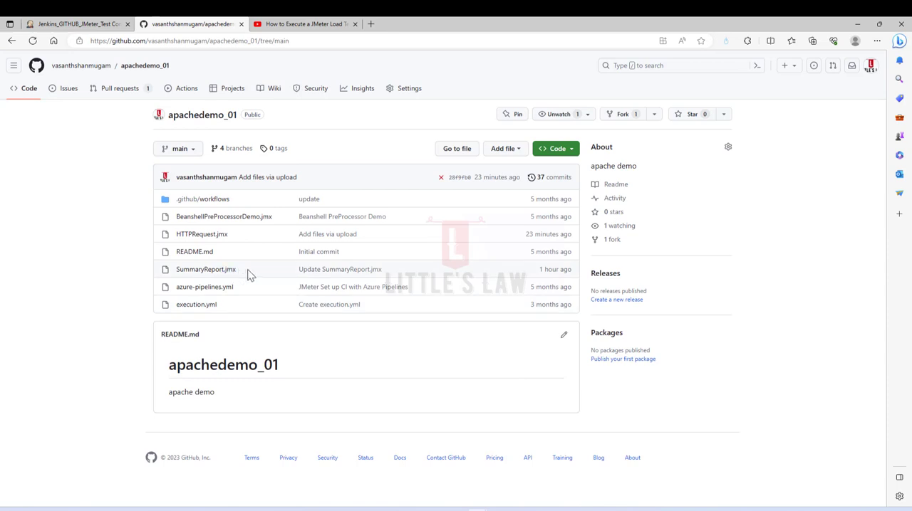
pyautogui.moveTo(247, 271); pyautogui.dragTo(179, 276)
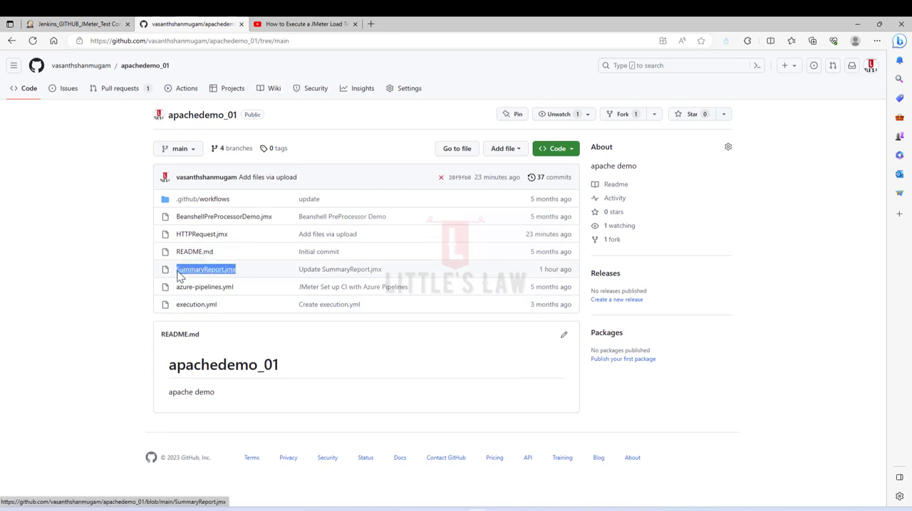
pyautogui.click(87, 26)
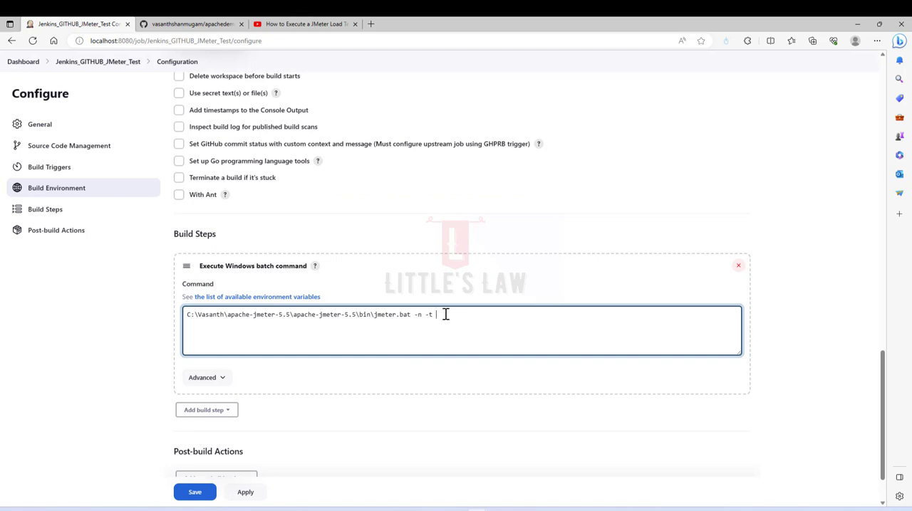
pyautogui.write('""')
pyautogui.hotkey('ctrl', 'v')
pyautogui.write('-l TestResults.jtl')
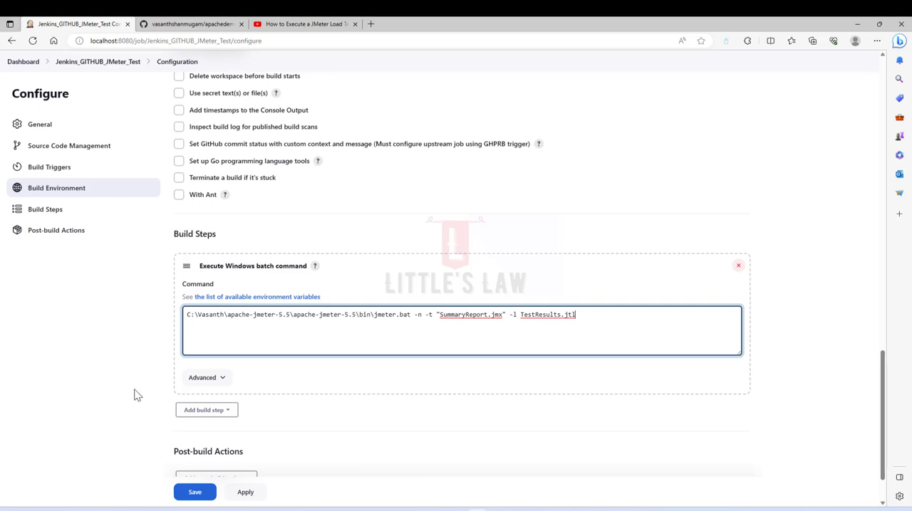
# - Review the project configuration from the general settings through the Git repository and branch settings to the batch command
pyautogui.scroll(4, 138, 396)
pyautogui.scroll(5, 236, 322)
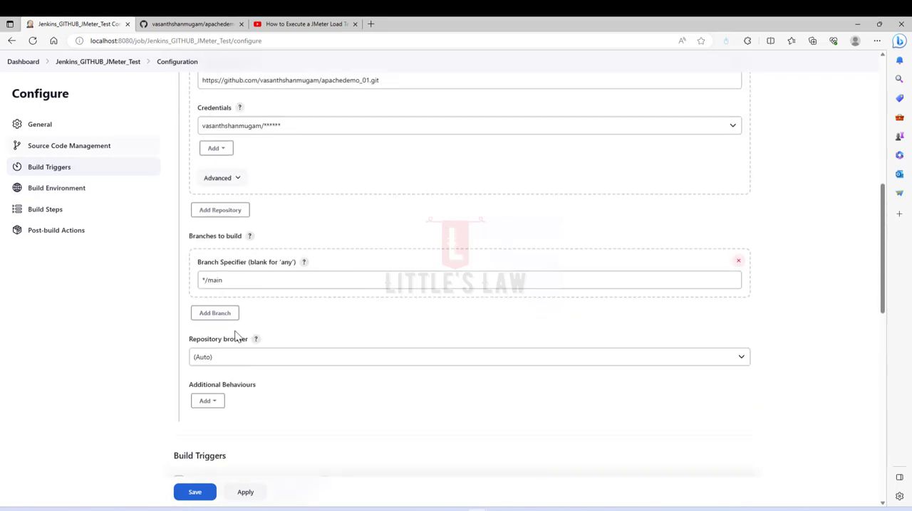
pyautogui.scroll(5, 236, 336)
pyautogui.scroll(2, 235, 337)
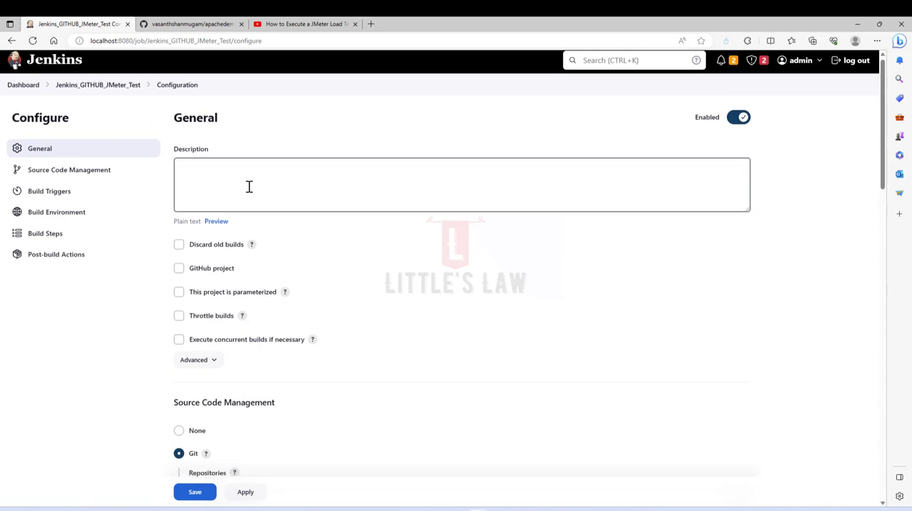
pyautogui.scroll(-6, 287, 295)
pyautogui.scroll(2, 287, 298)
pyautogui.scroll(1, 287, 297)
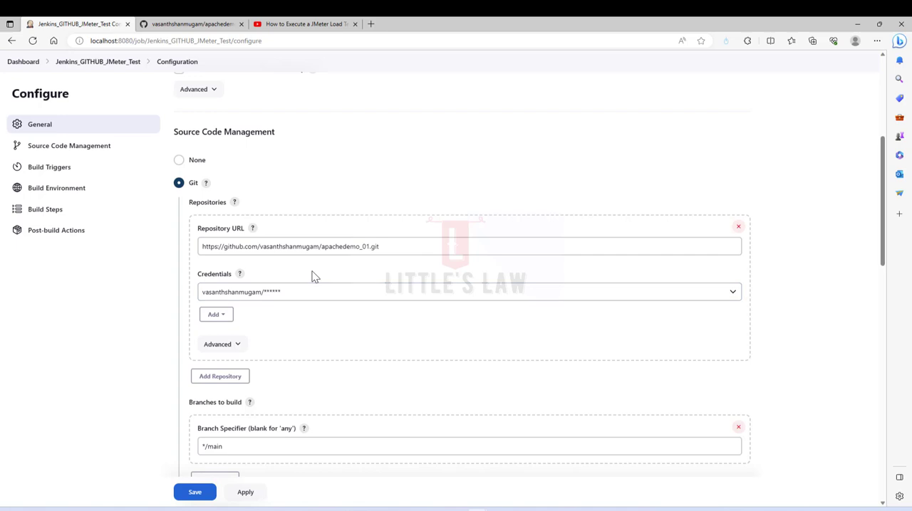
pyautogui.scroll(-5, 316, 277)
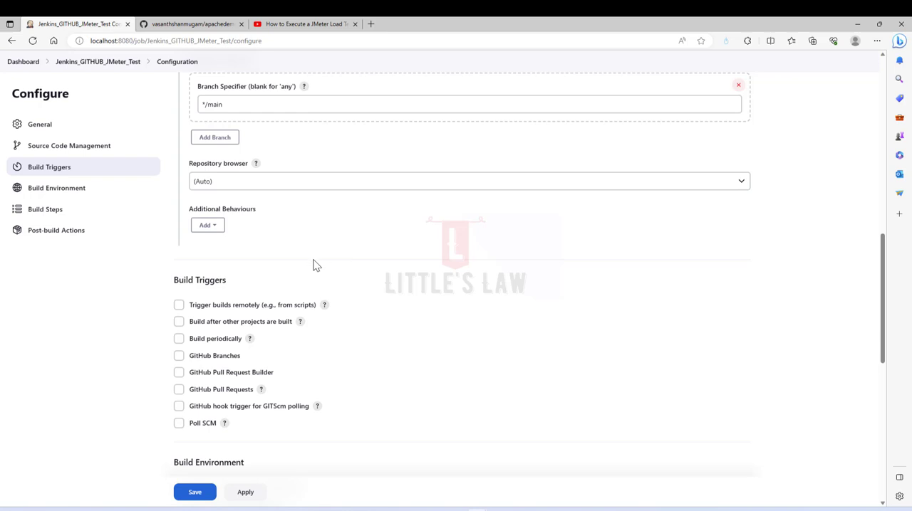
pyautogui.scroll(-5, 311, 267)
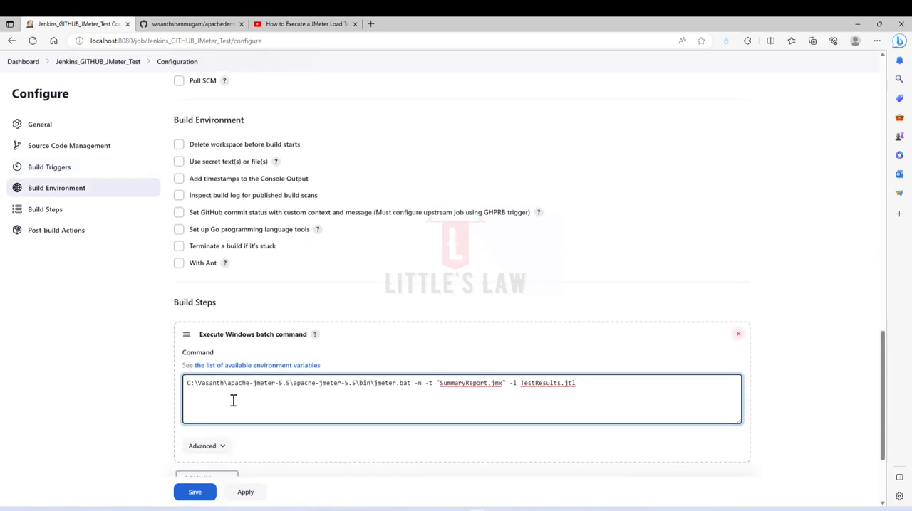
# - Apply and save the project configuration, and start a build of Jenkins_GITHUB_JMeter_Test
pyautogui.scroll(-2, 235, 407)
pyautogui.click(246, 454)
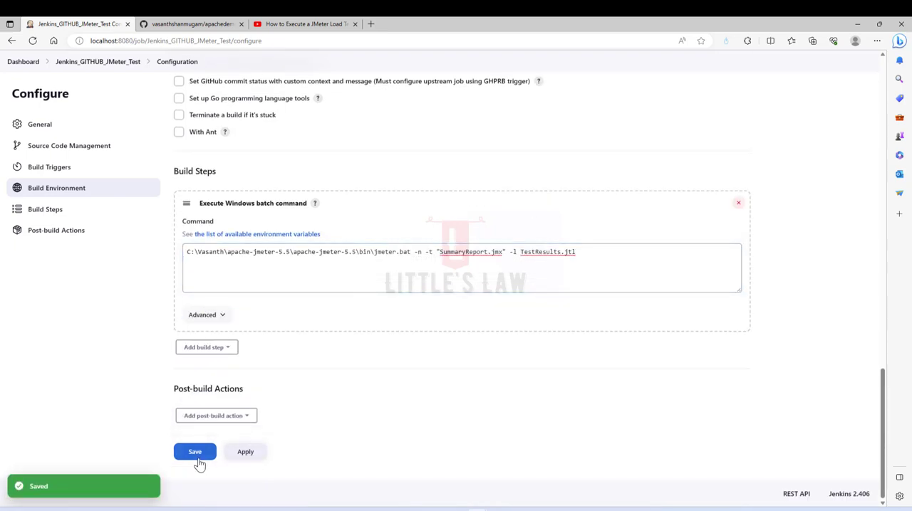
pyautogui.click(195, 453)
pyautogui.click(44, 186)
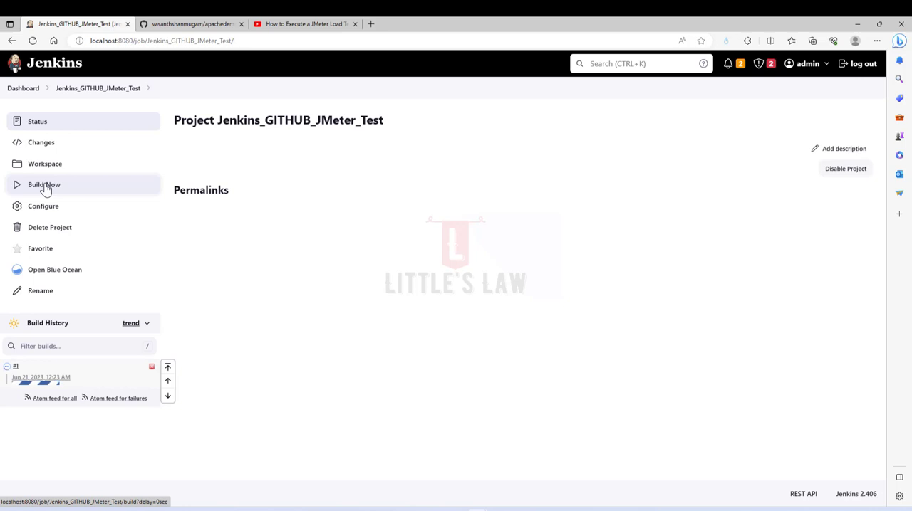
# - Open the running build's console output, check the cloned repository's link on GitHub, and return to the output
pyautogui.click(16, 370)
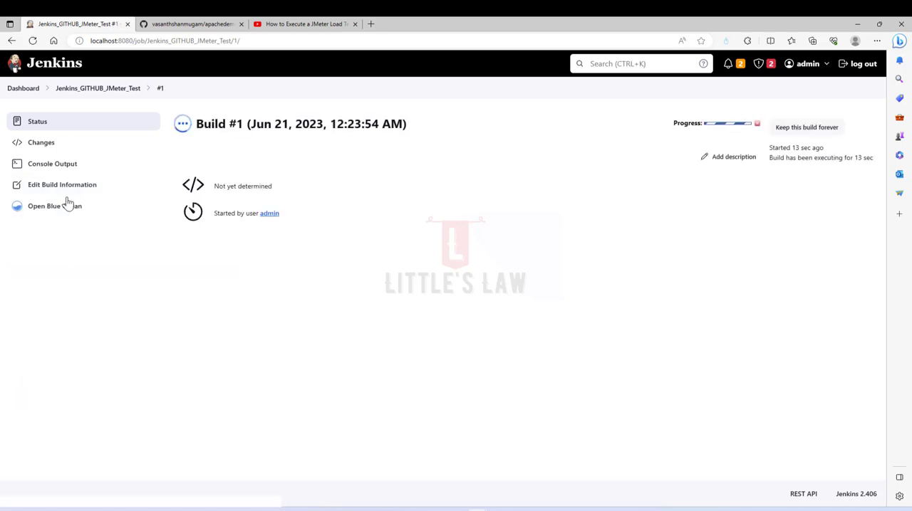
pyautogui.click(52, 165)
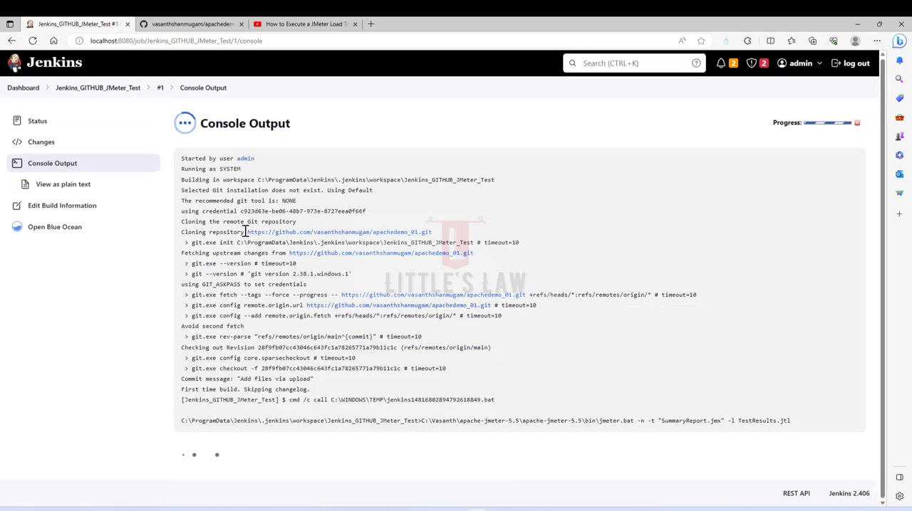
pyautogui.moveTo(245, 232); pyautogui.dragTo(438, 235)
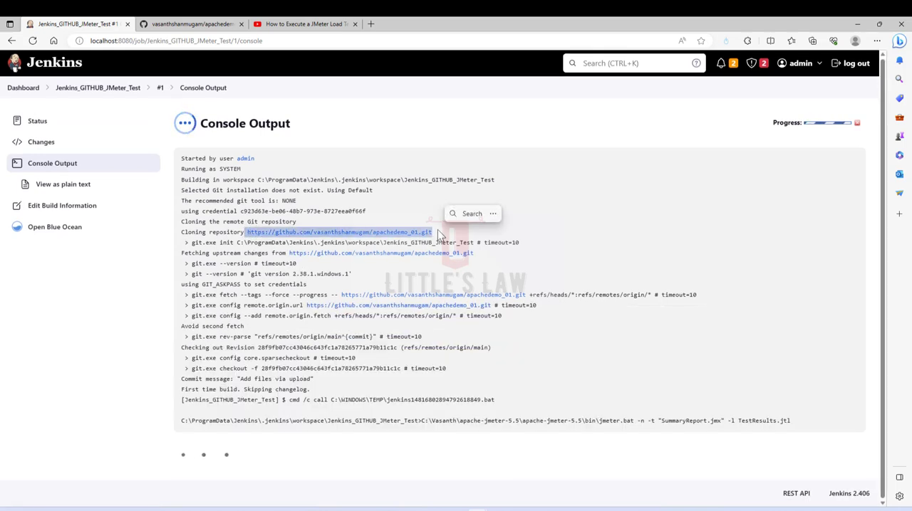
pyautogui.click(384, 212)
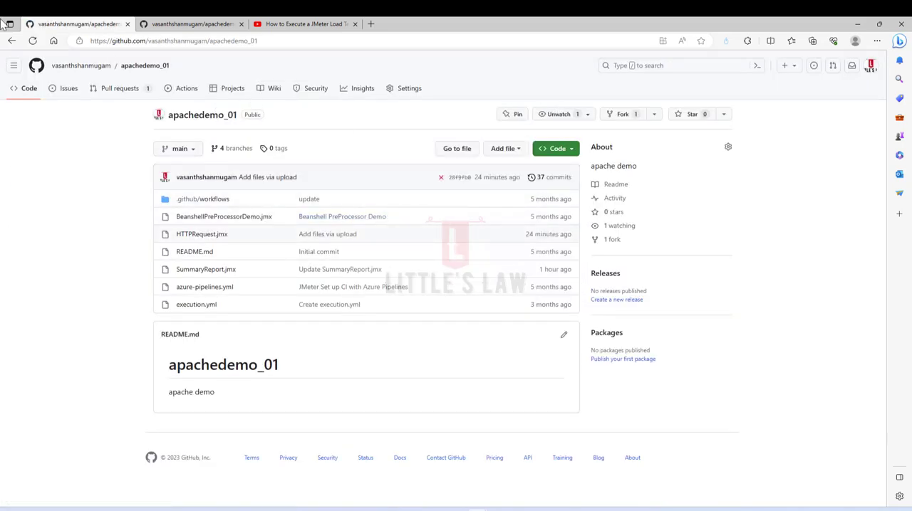
pyautogui.click(12, 40)
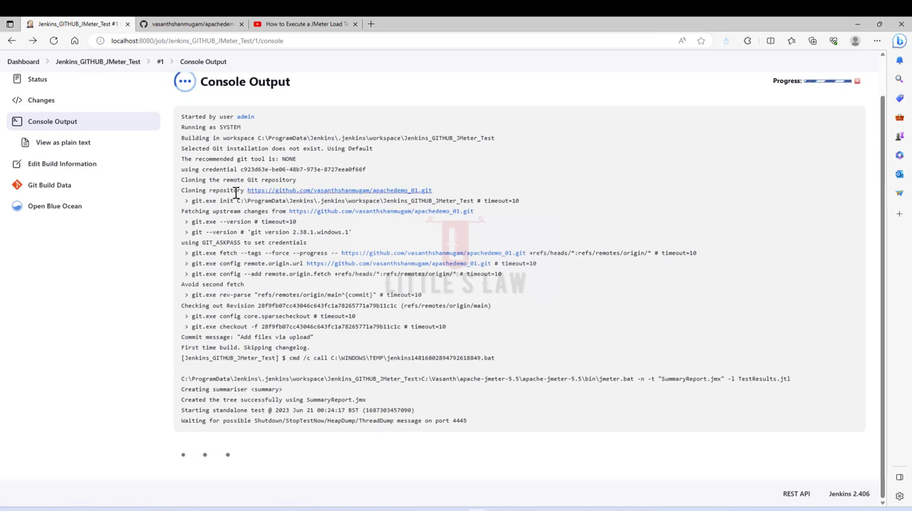
# - Examine the console output lines about cloning the repository, fetching upstream changes and running the git commands
pyautogui.moveTo(219, 191); pyautogui.dragTo(450, 193)
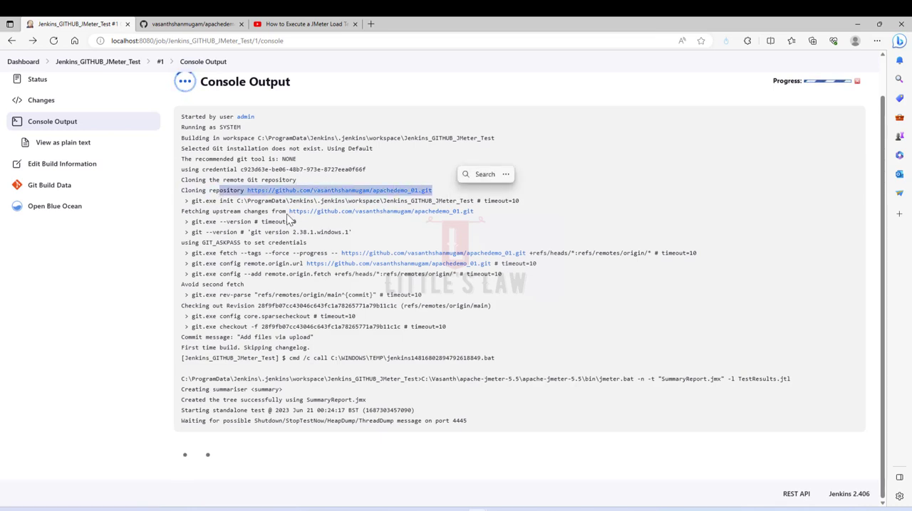
pyautogui.click(210, 207)
pyautogui.moveTo(210, 212); pyautogui.dragTo(497, 217)
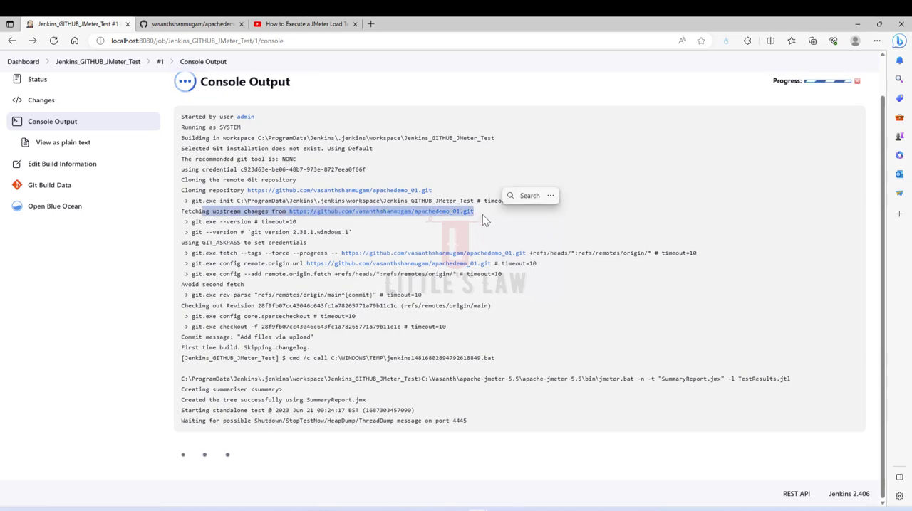
pyautogui.click(485, 212)
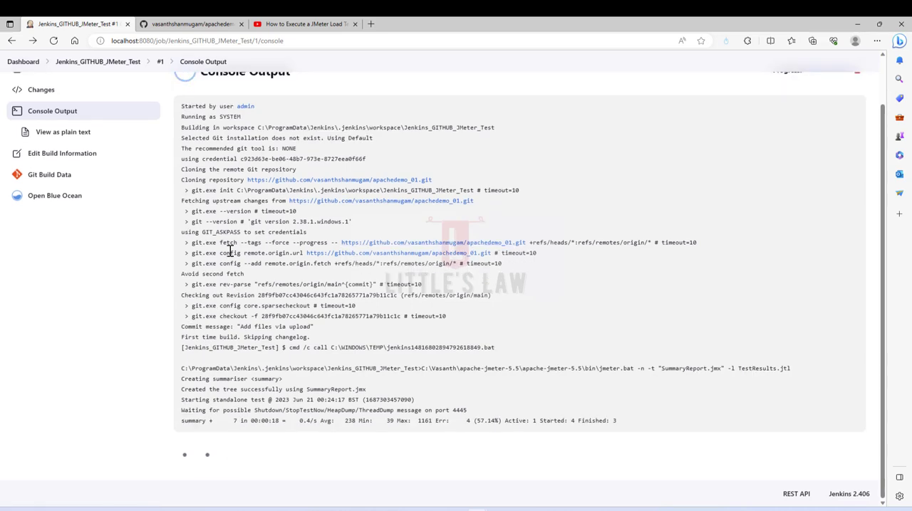
pyautogui.moveTo(206, 243); pyautogui.dragTo(232, 256)
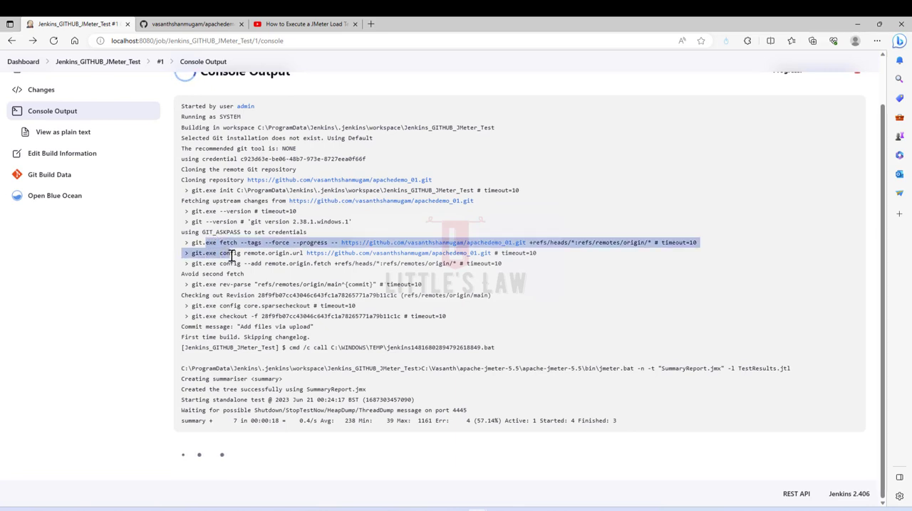
# - Examine the rest of the console output: the commit message, the JMeter test start-up and summary lines, and the final build status
pyautogui.click(221, 266)
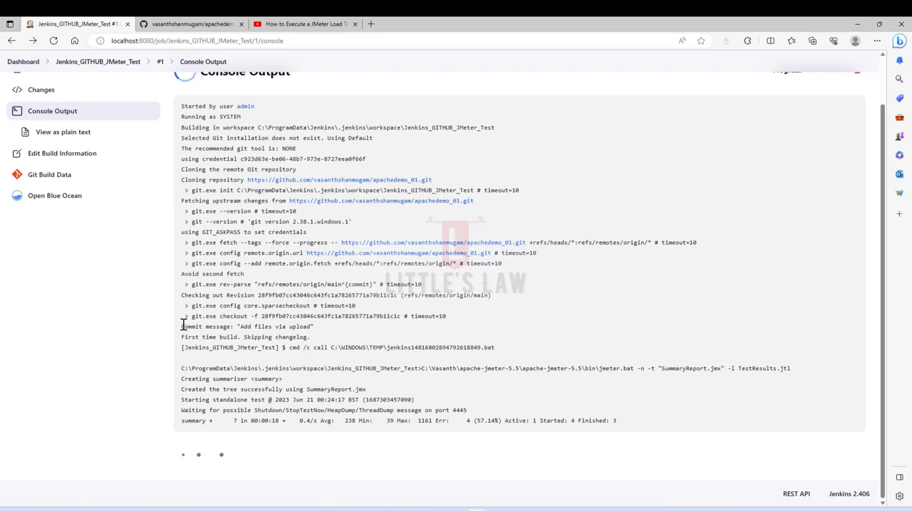
pyautogui.moveTo(182, 326); pyautogui.dragTo(324, 330)
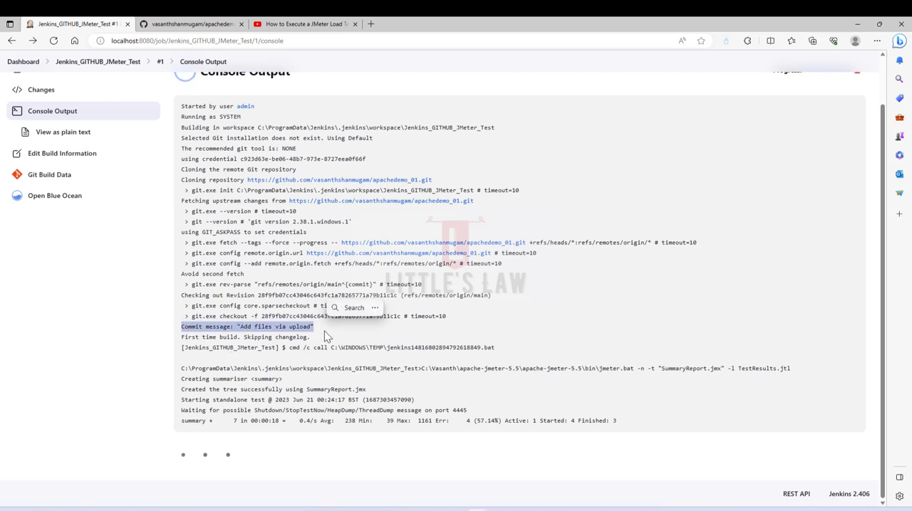
pyautogui.click(324, 331)
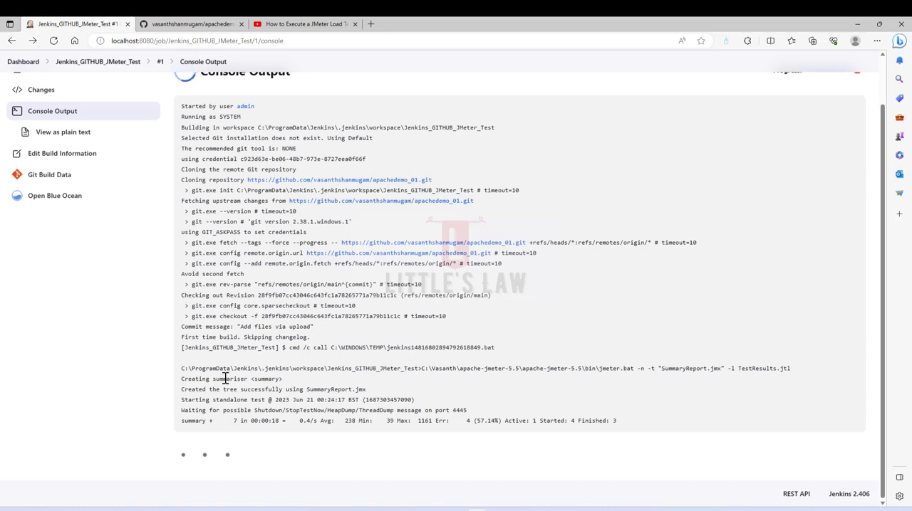
pyautogui.moveTo(213, 406); pyautogui.dragTo(334, 411)
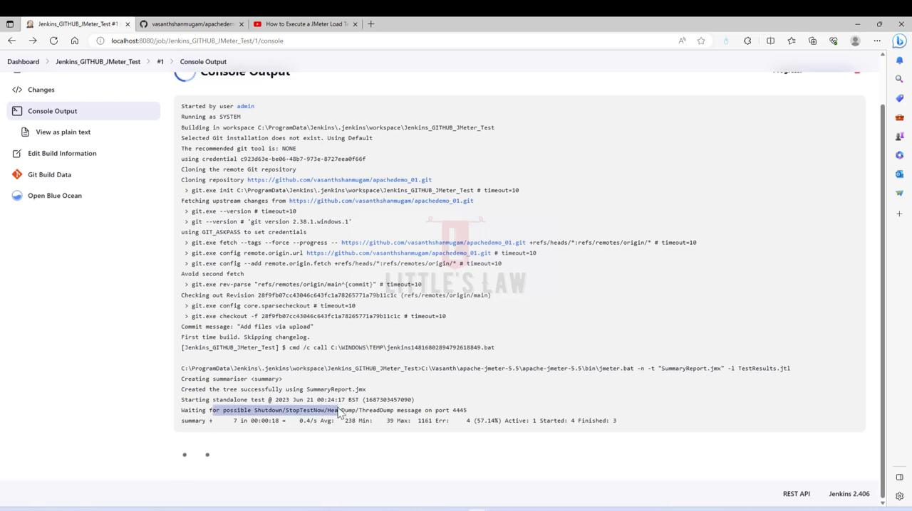
pyautogui.click(329, 422)
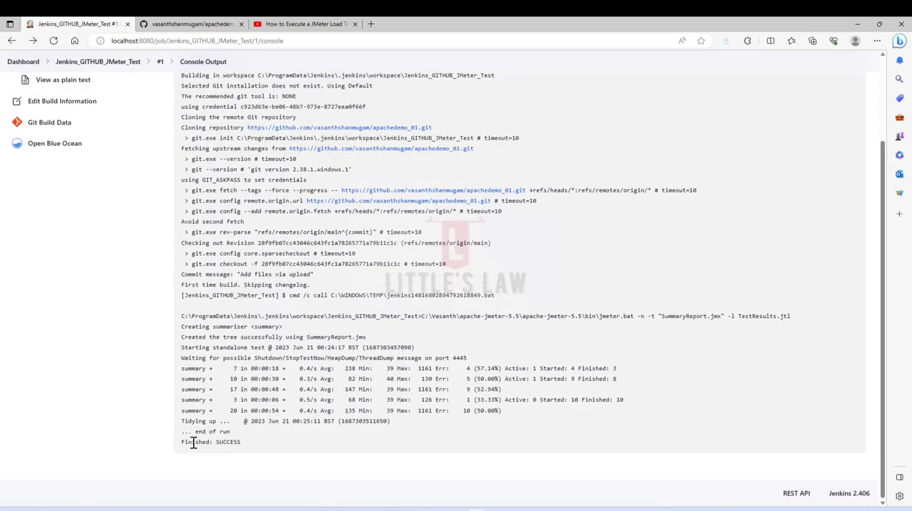
pyautogui.moveTo(193, 443); pyautogui.dragTo(240, 440)
pyautogui.click(241, 445)
# - View build #1's console output as plain text, then return to the regular console output
pyautogui.scroll(2, 247, 399)
pyautogui.click(71, 186)
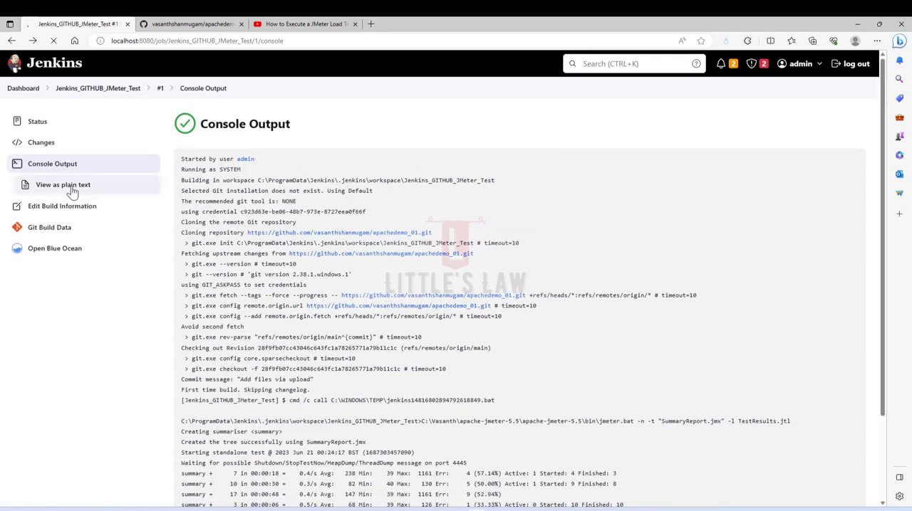
pyautogui.click(11, 40)
# - Open the Git build data of build #1 and check the revision listed under Built Branches
pyautogui.click(47, 247)
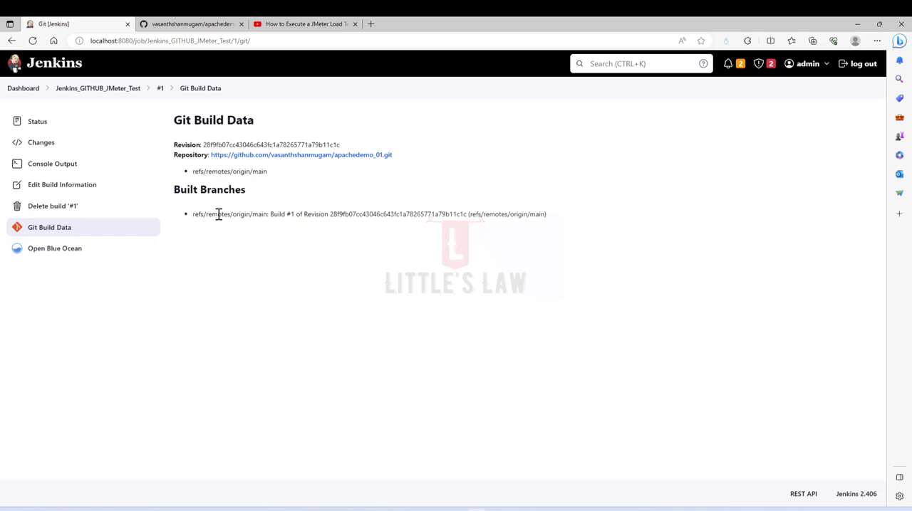
pyautogui.moveTo(193, 214); pyautogui.dragTo(557, 216)
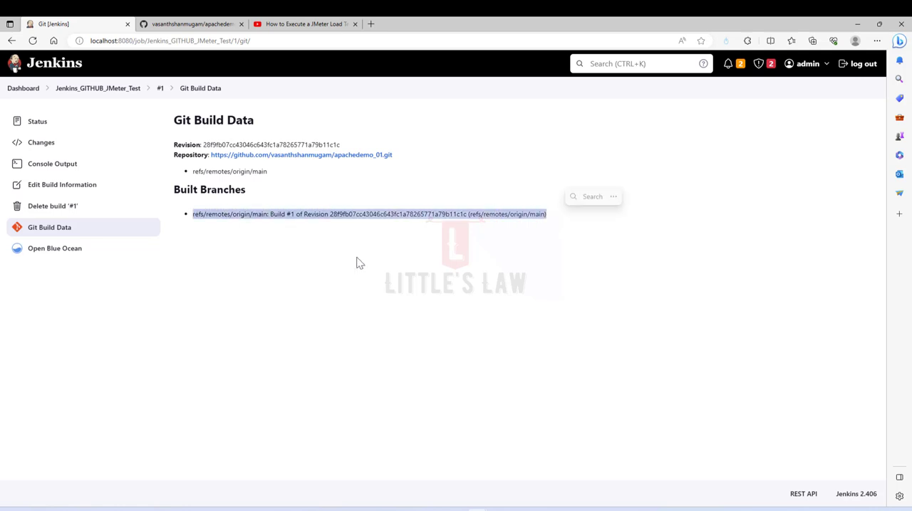
pyautogui.click(356, 259)
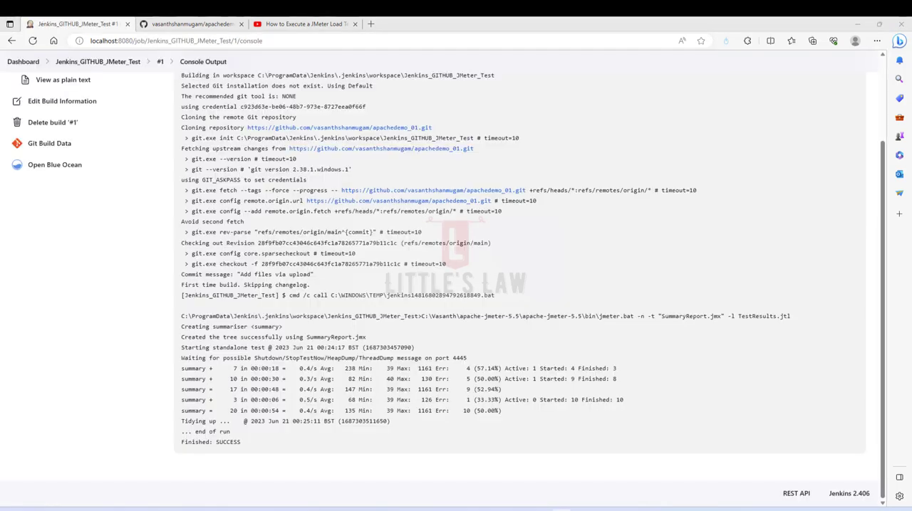